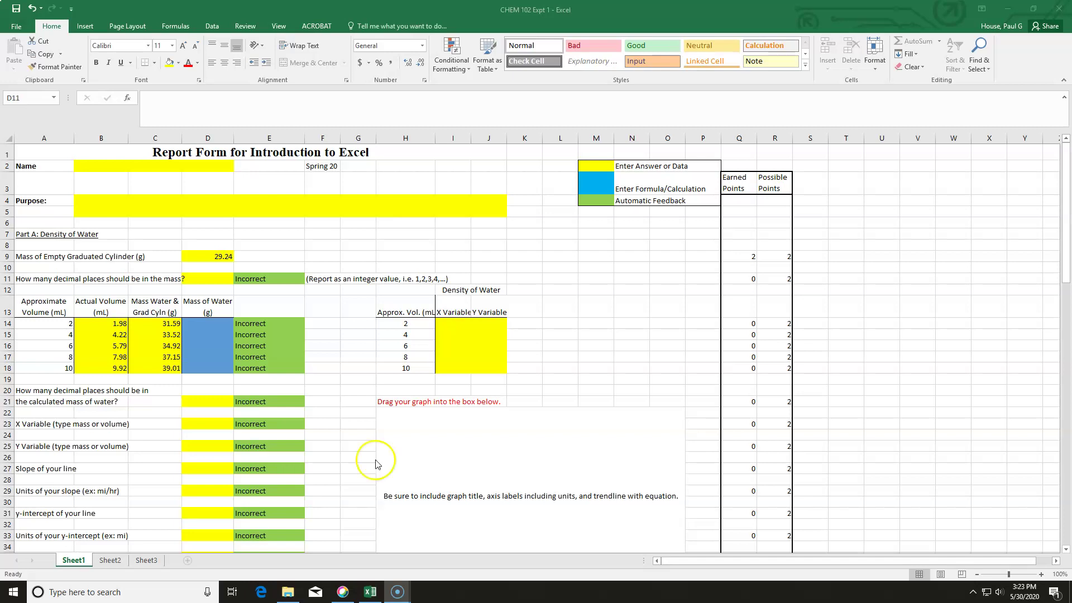
Enter "Student Name" in the report form's Name field.
{"action": "left_click", "coordinate": [215, 256]}
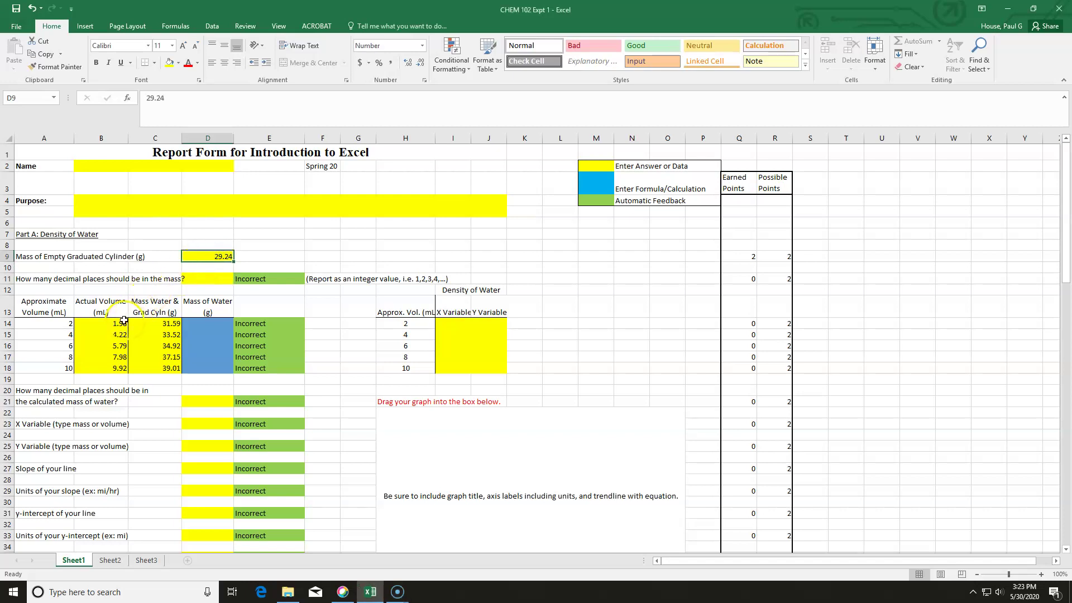
{"action": "left_click_drag", "start_coordinate": [122, 323], "coordinate": [159, 369]}
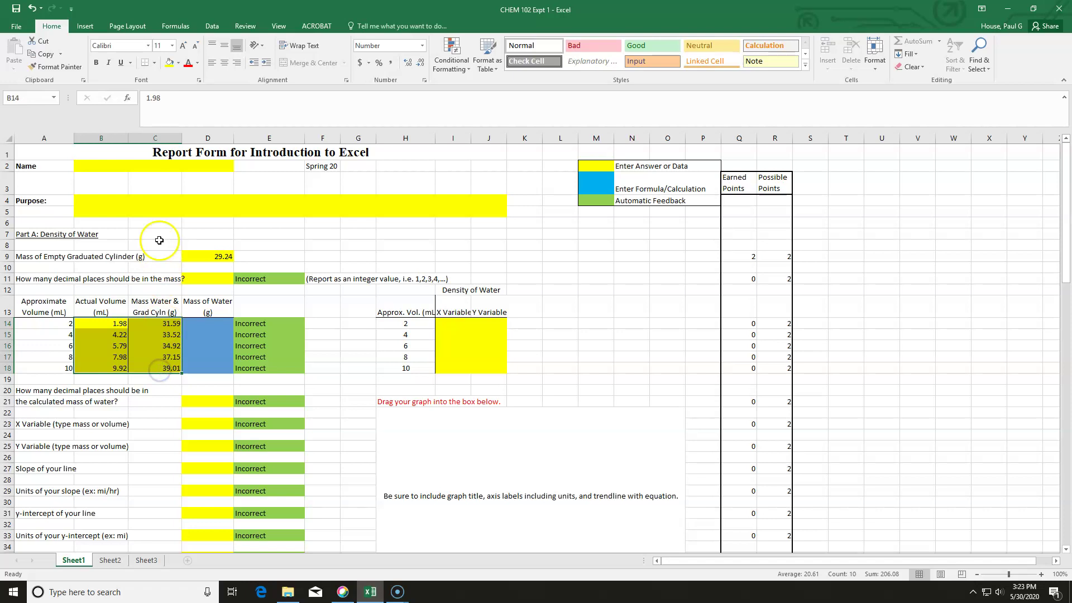
{"action": "left_click", "coordinate": [151, 167]}
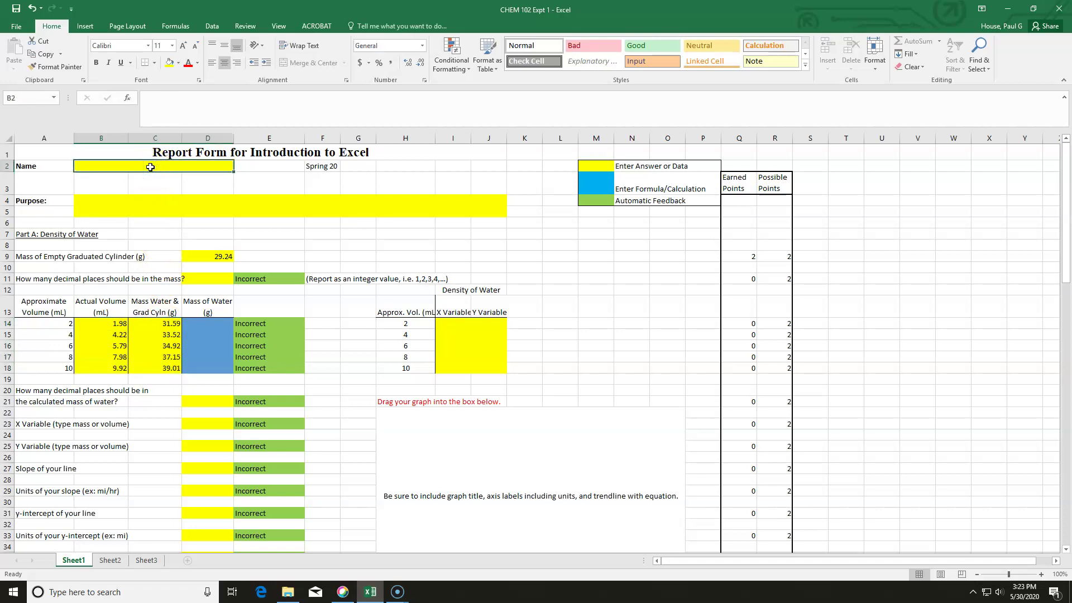
{"action": "type", "text": "Student Name"}
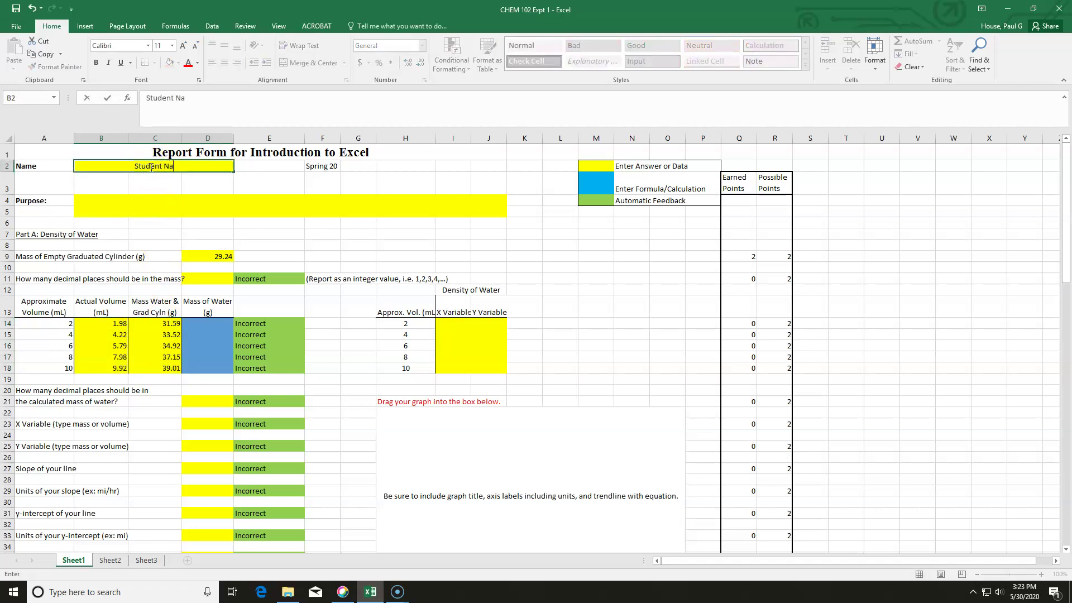
{"action": "left_click", "coordinate": [152, 207]}
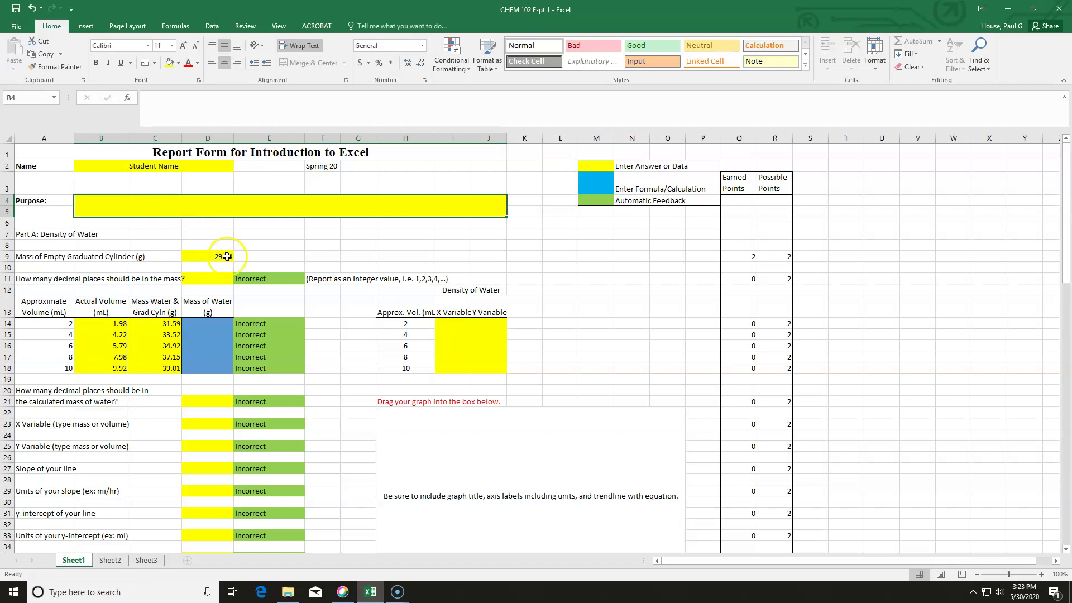
Calculate the mass of water for the 2 mL row by entering =C14-D9 in cell D14.
{"action": "left_click", "coordinate": [196, 332]}
{"action": "left_click", "coordinate": [208, 324]}
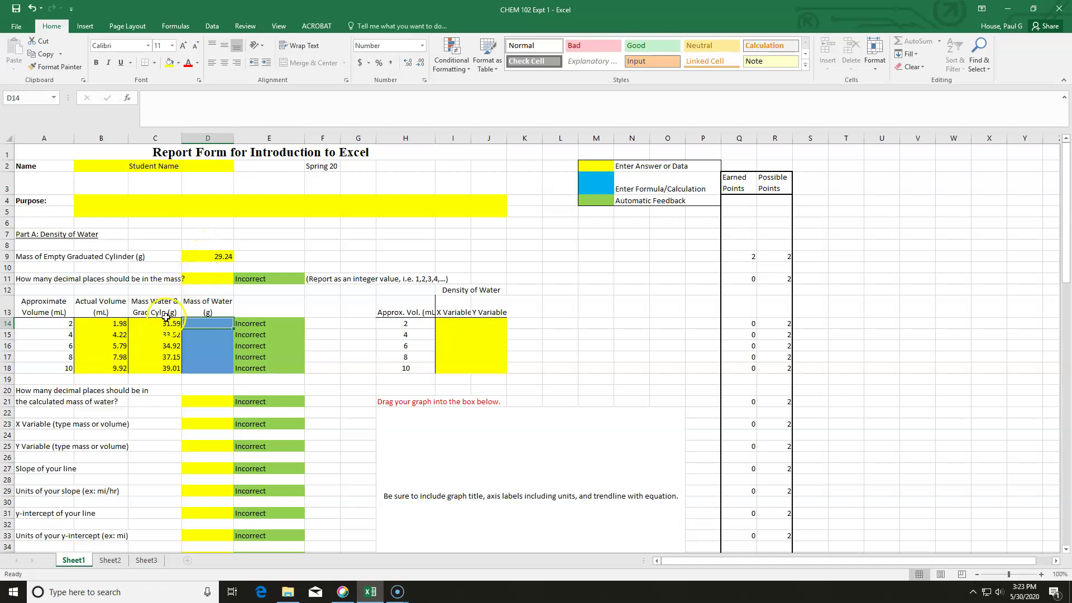
{"action": "type", "text": "="}
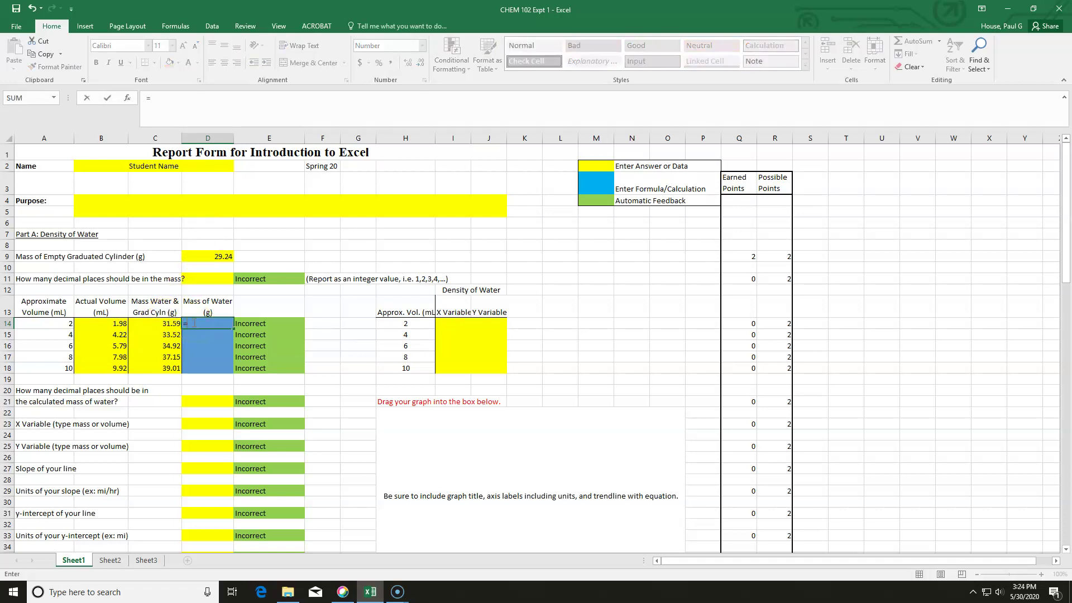
{"action": "left_click", "coordinate": [171, 323]}
{"action": "type", "text": "-"}
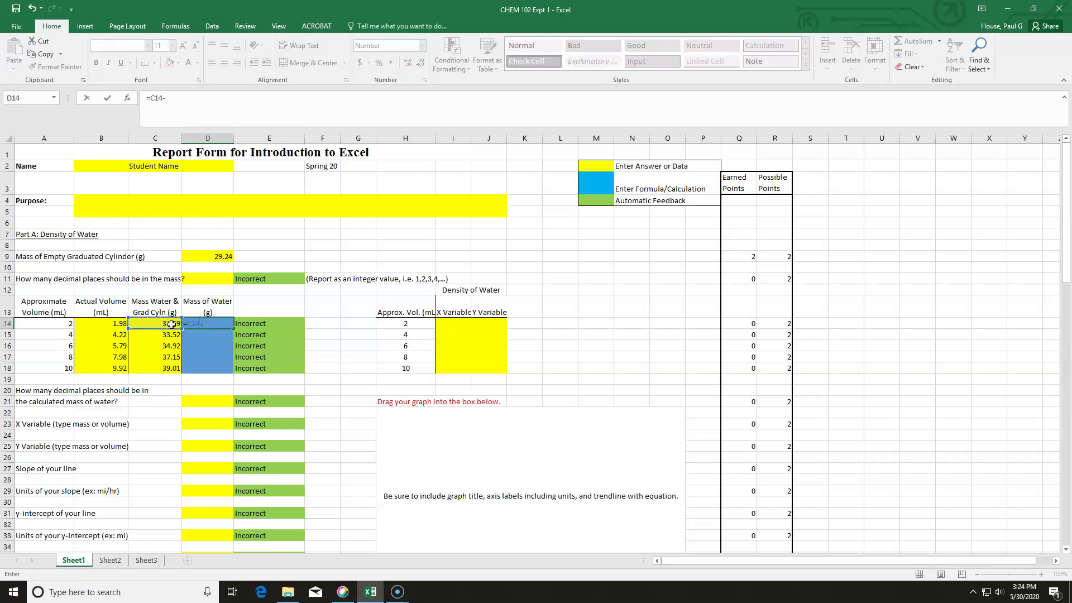
{"action": "left_click", "coordinate": [215, 257]}
{"action": "key", "text": "Return"}
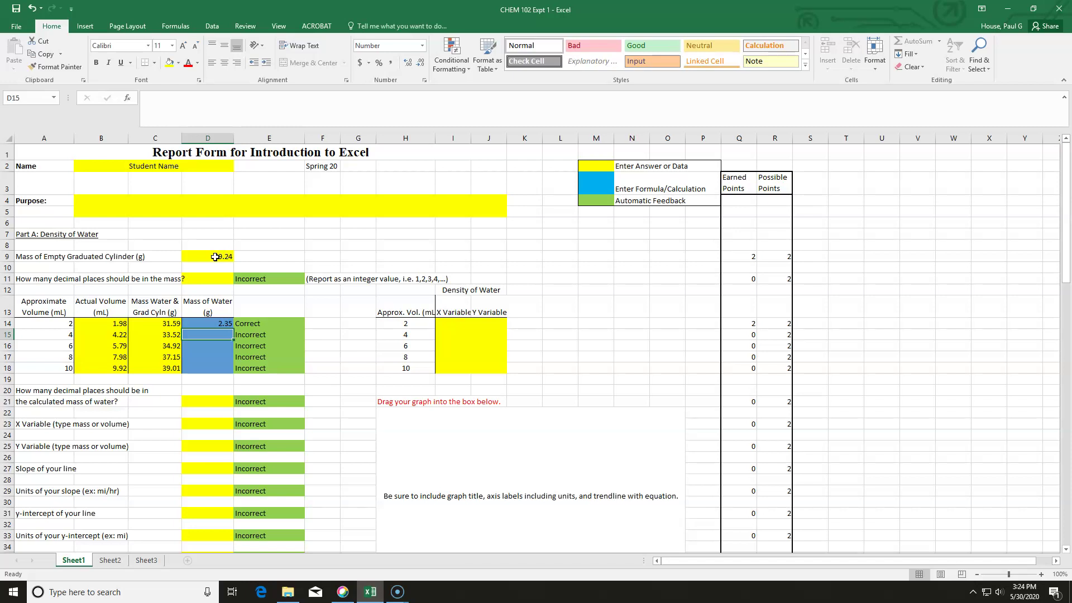
Fill the mass of water formula from D14 down to D18 and inspect its cell references.
{"action": "left_click", "coordinate": [216, 324]}
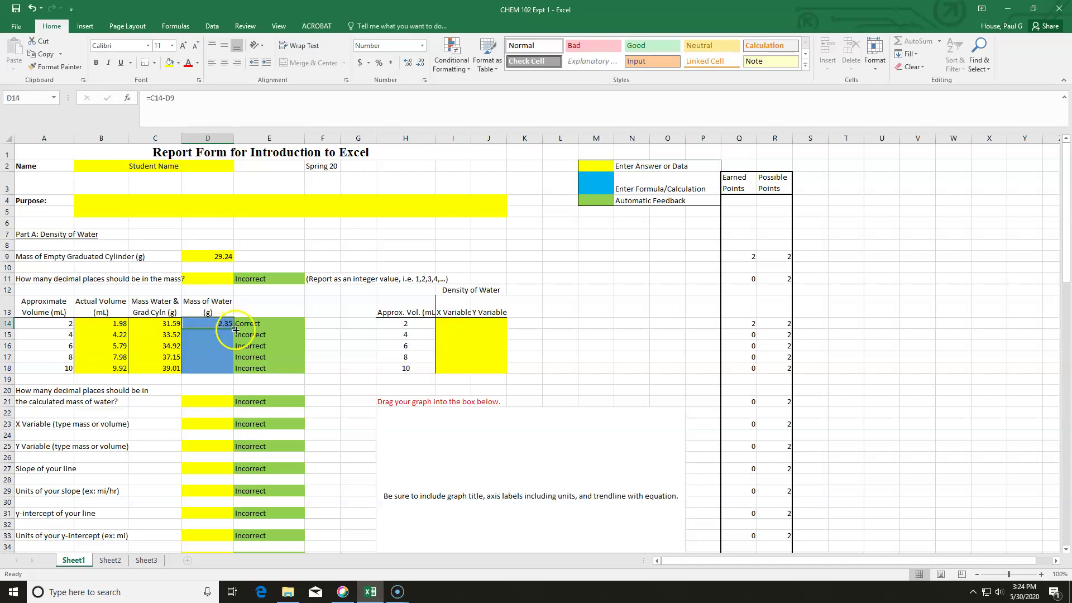
{"action": "left_click_drag", "start_coordinate": [236, 330], "coordinate": [233, 368]}
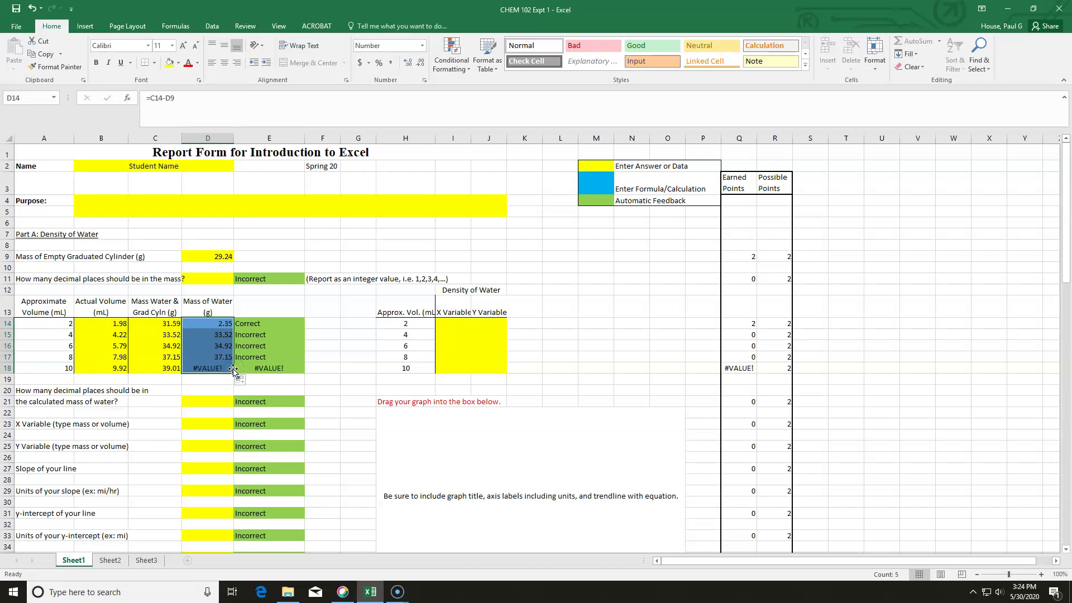
{"action": "left_click", "coordinate": [161, 336]}
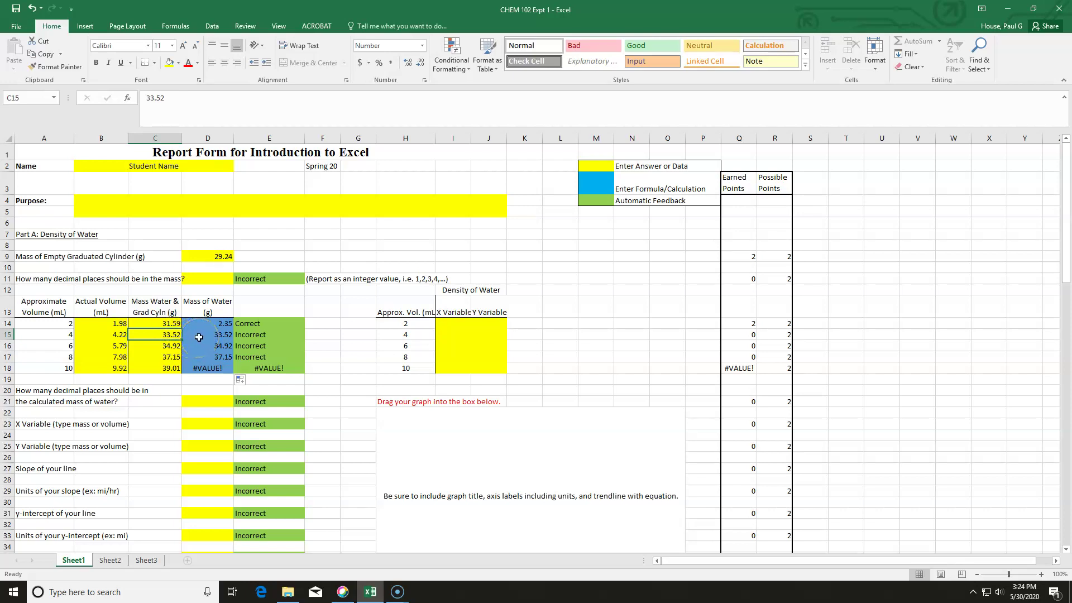
{"action": "left_click", "coordinate": [227, 325]}
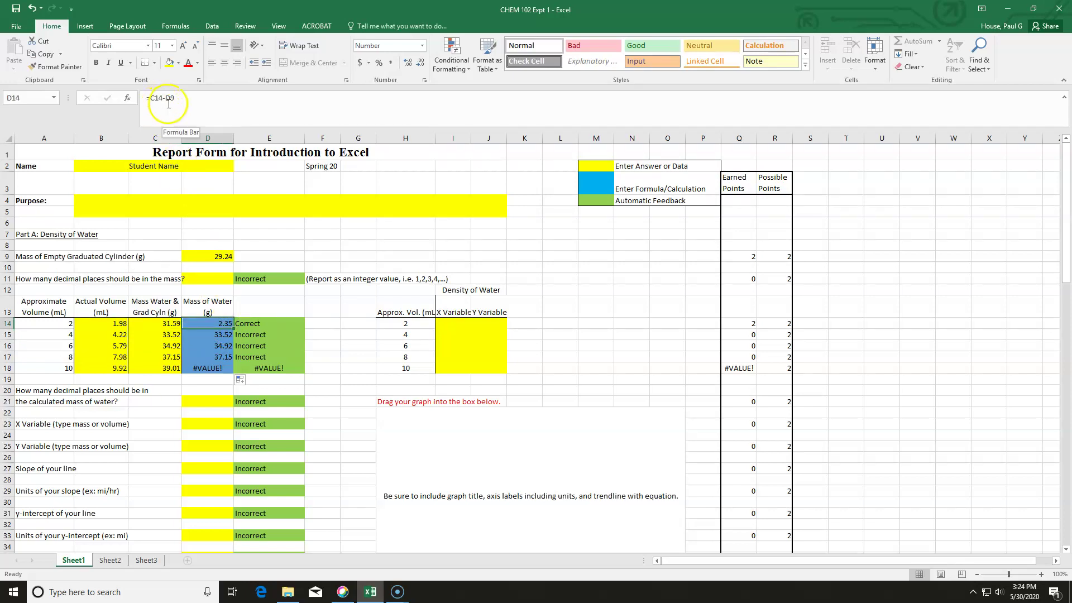
Change the formula in cell D15 to =C15-D9 so it refers to the empty cylinder's mass.
{"action": "left_click", "coordinate": [221, 336]}
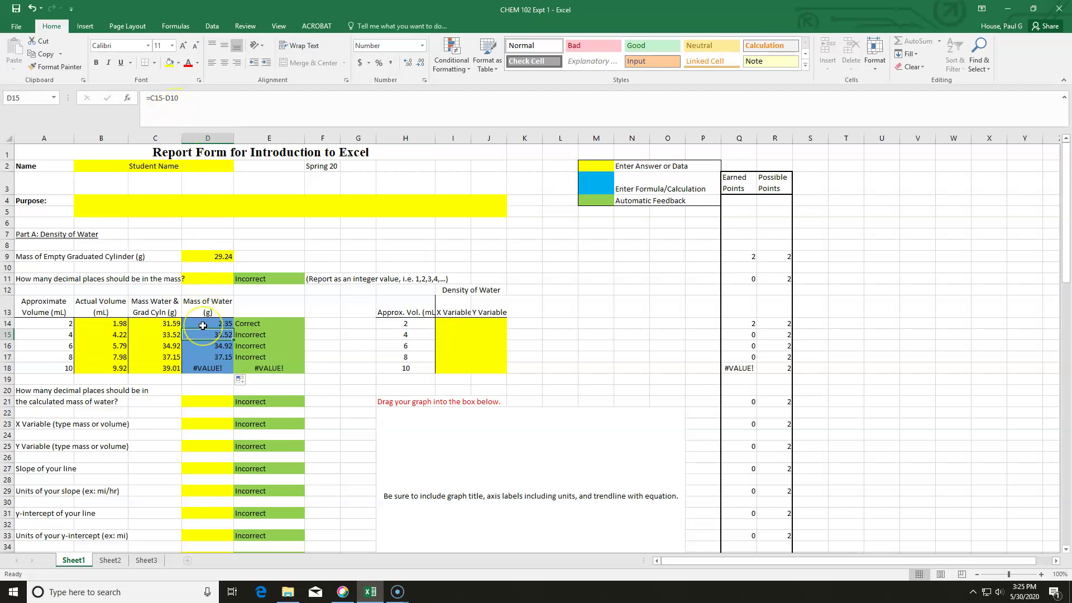
{"action": "left_click", "coordinate": [180, 97]}
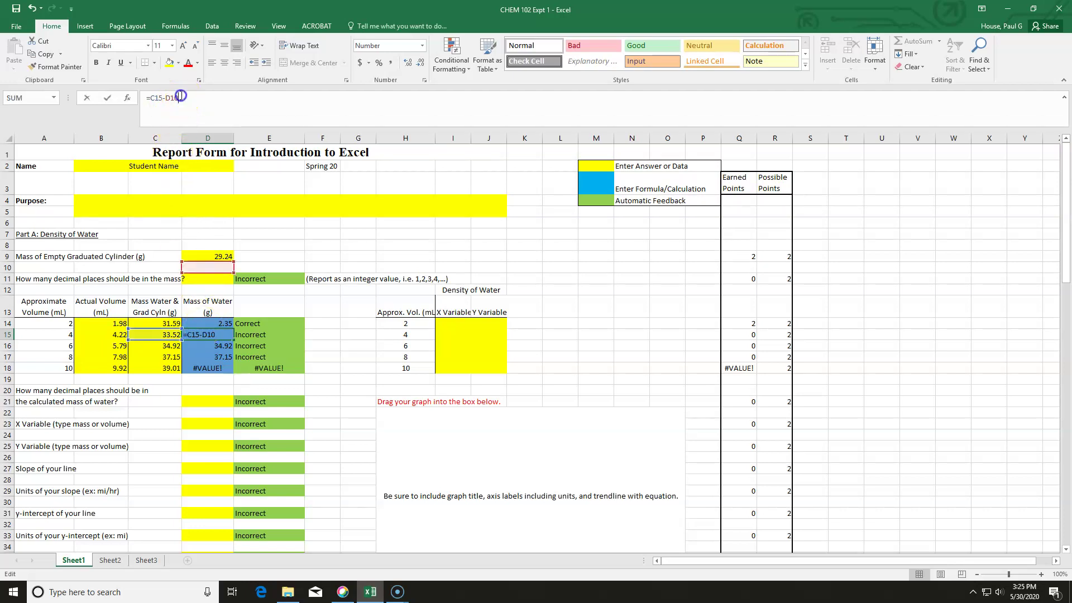
{"action": "key", "text": "BackSpace"}
{"action": "key", "text": "BackSpace"}
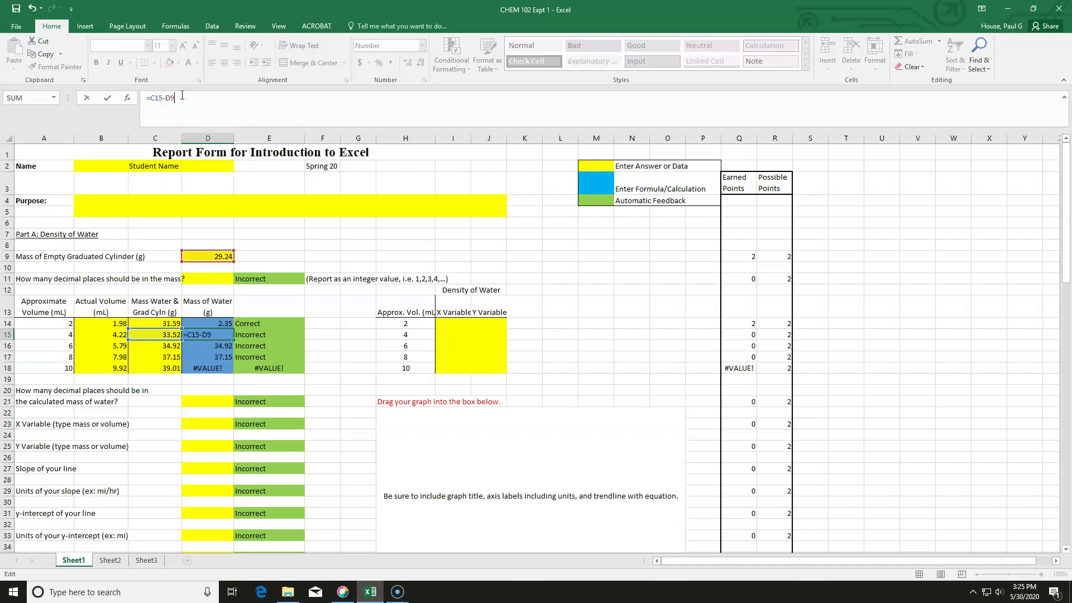
{"action": "type", "text": "9"}
{"action": "key", "text": "Return"}
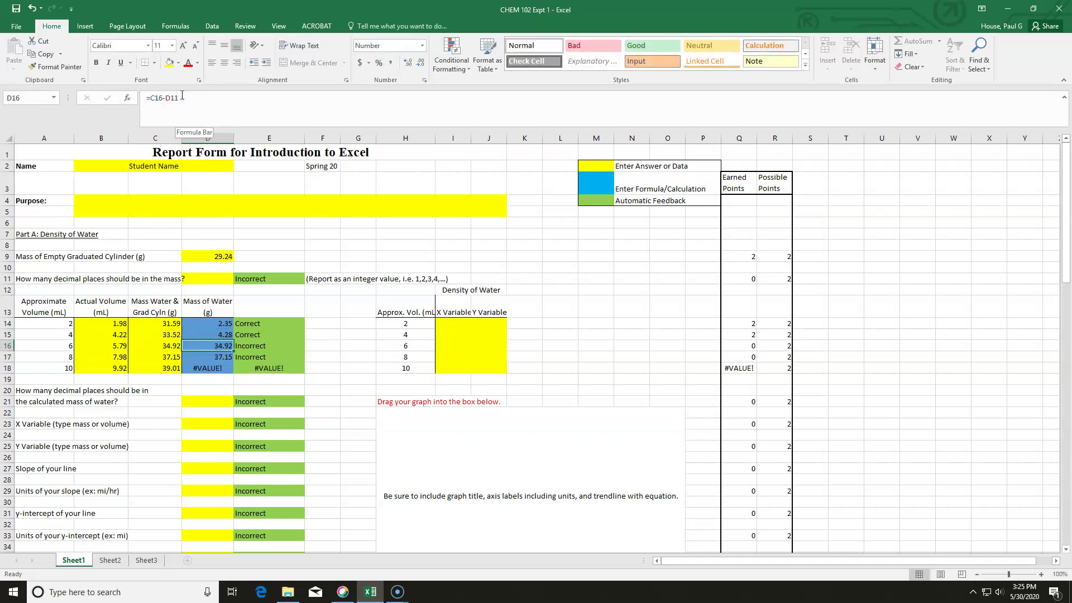
Make the empty cylinder reference in D14 absolute so the formula reads =C14-$D$9.
{"action": "left_click", "coordinate": [215, 324]}
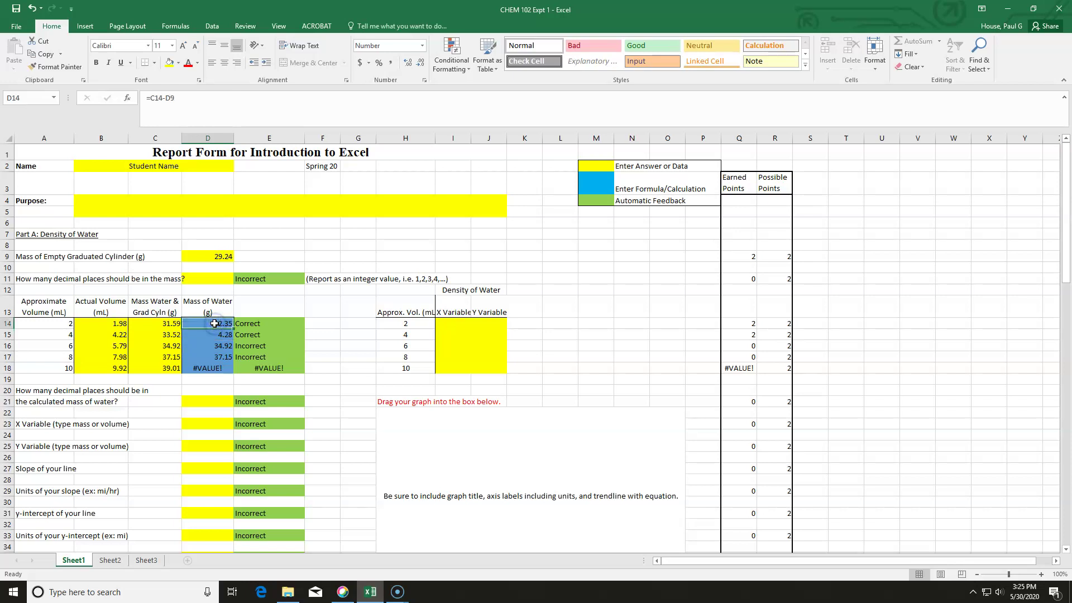
{"action": "left_click", "coordinate": [162, 99]}
{"action": "type", "text": "$"}
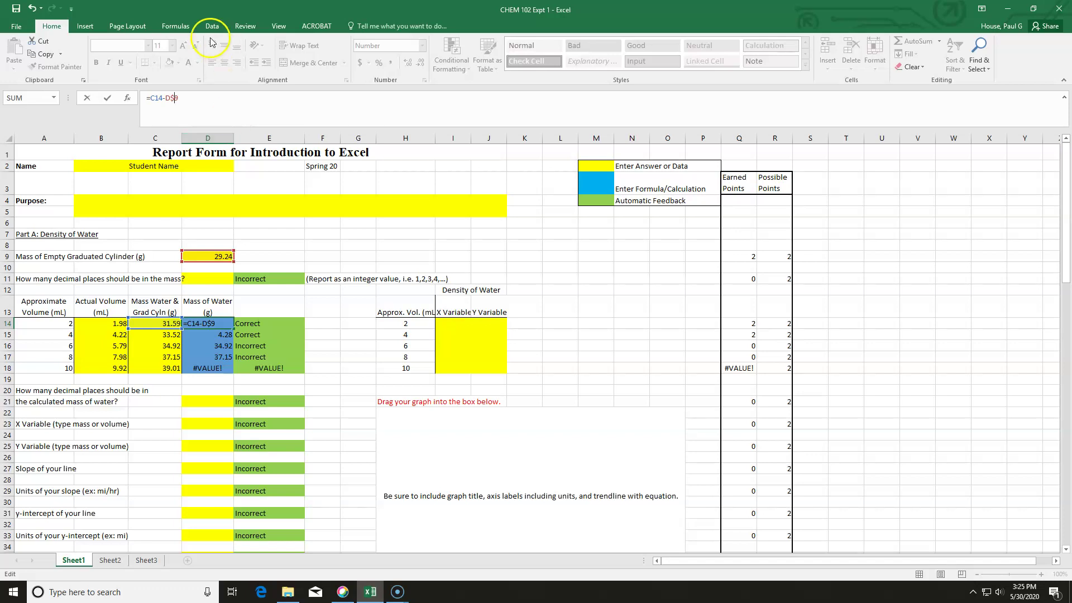
{"action": "left_click", "coordinate": [200, 323]}
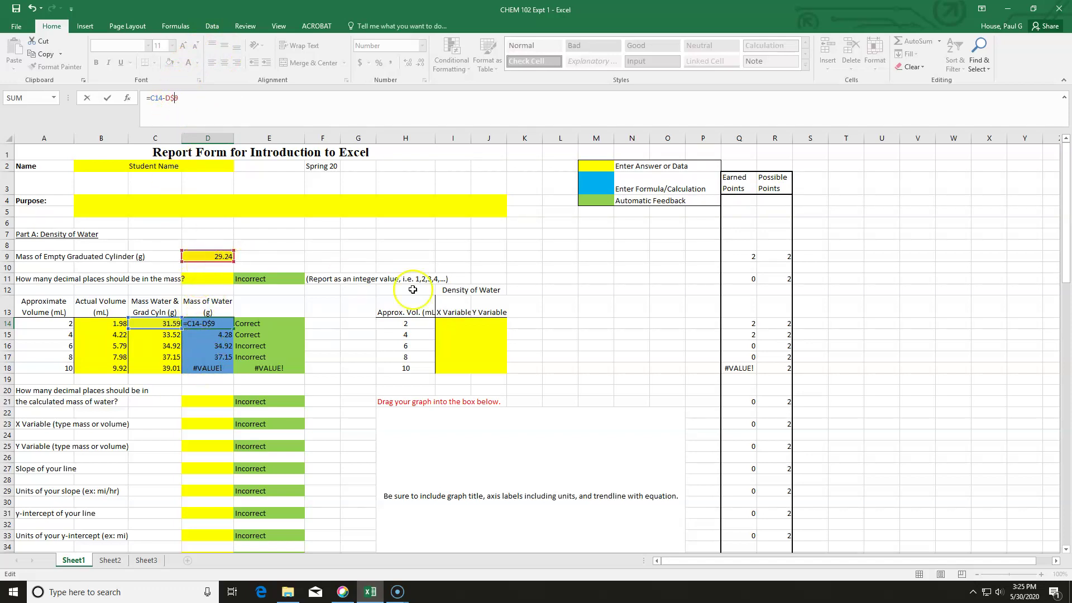
{"action": "left_click", "coordinate": [166, 98]}
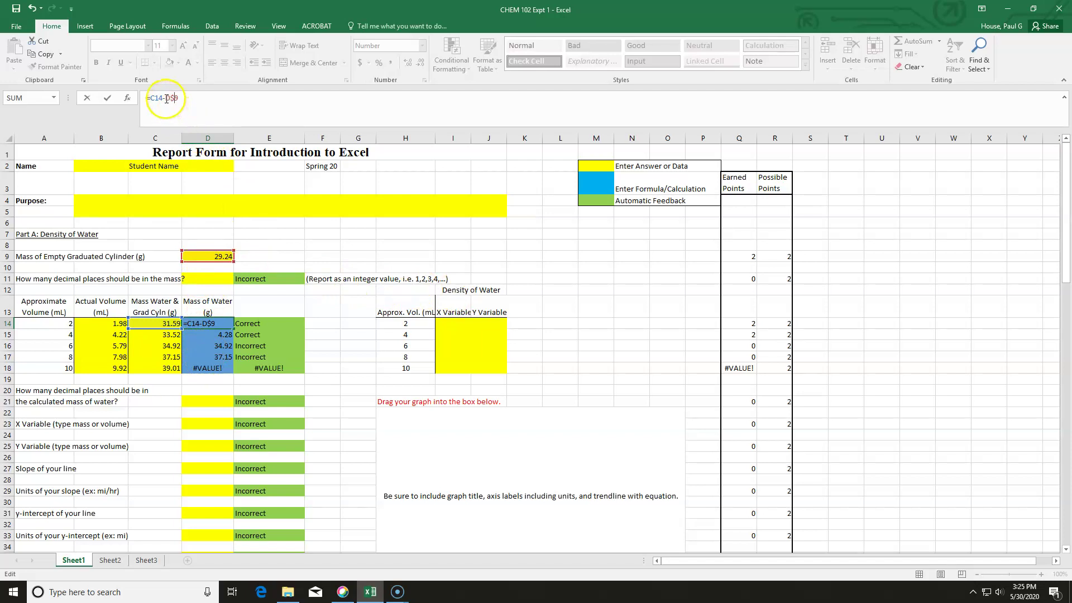
{"action": "left_click", "coordinate": [168, 109]}
{"action": "left_click", "coordinate": [166, 99]}
{"action": "type", "text": "$"}
{"action": "key", "text": "Return"}
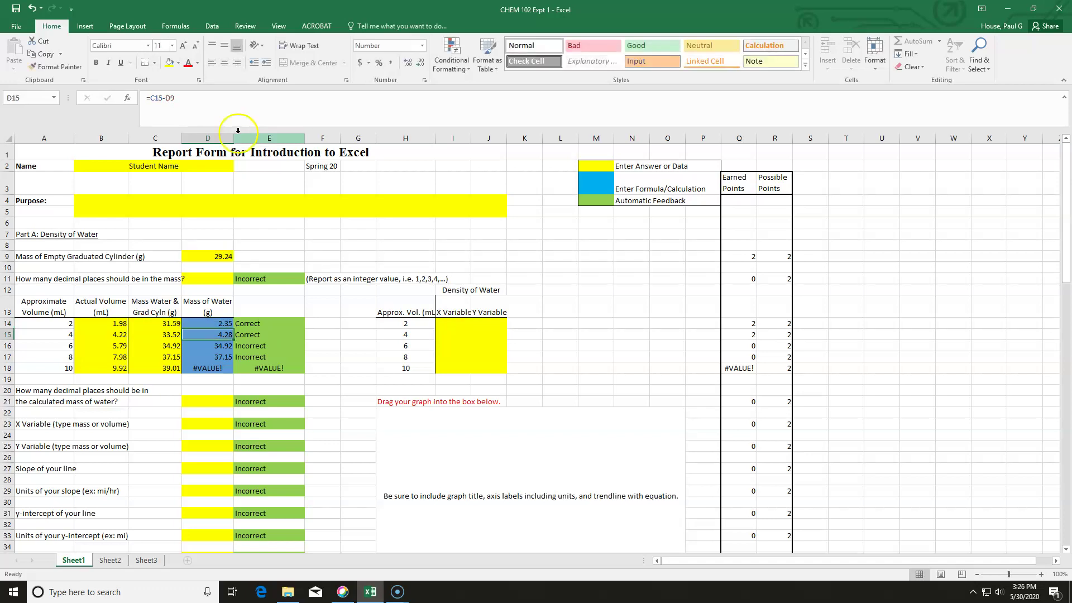
Copy the absolute-reference formula in D14 down through D18.
{"action": "left_click", "coordinate": [229, 323]}
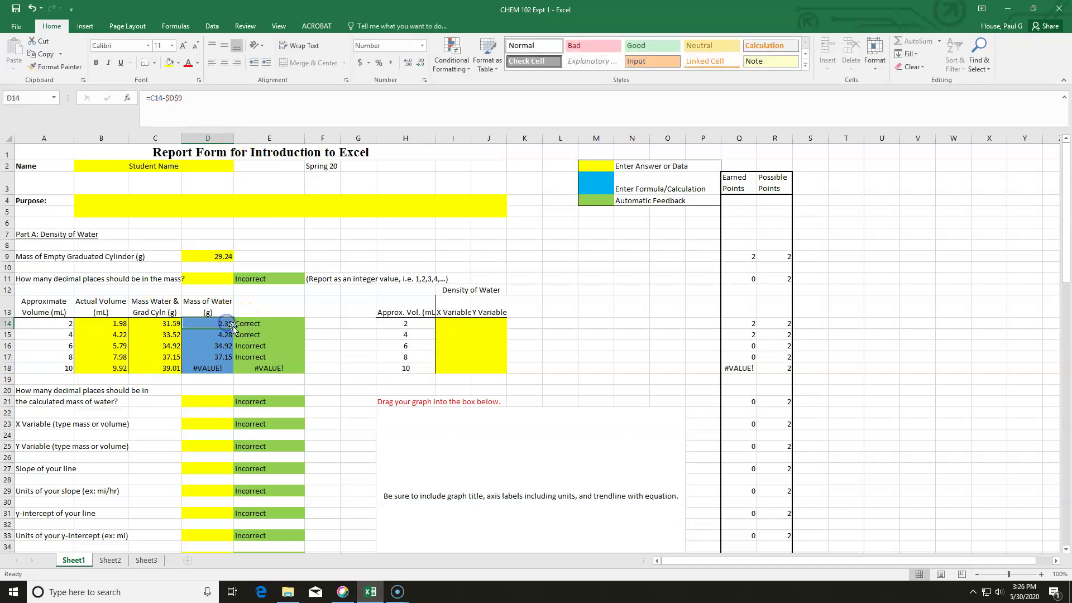
{"action": "left_click_drag", "start_coordinate": [233, 329], "coordinate": [235, 373]}
{"action": "left_click", "coordinate": [330, 379]}
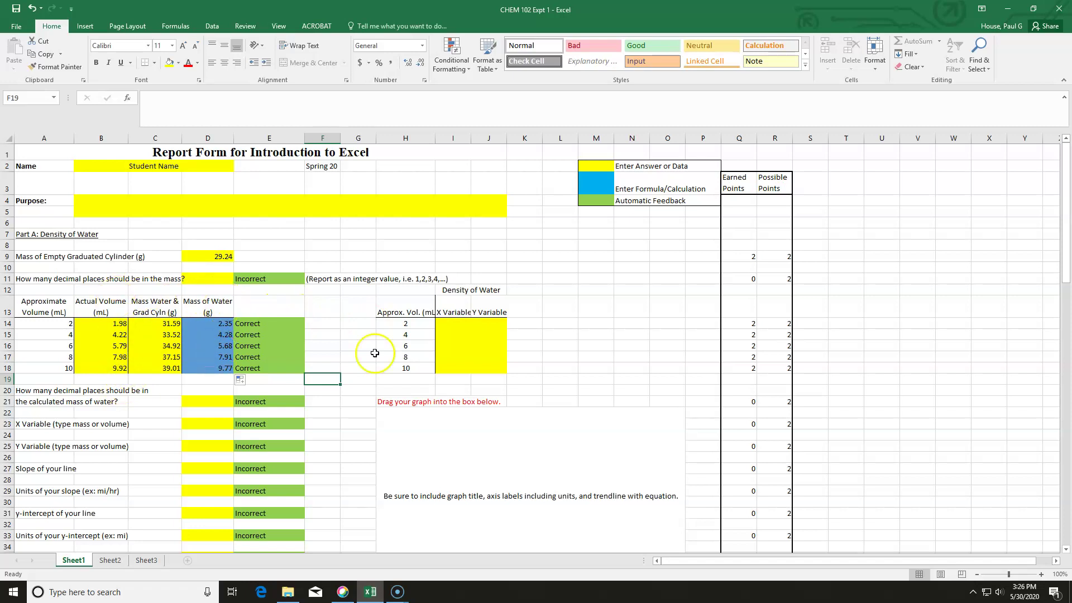
Link the first X Variable cell, I14, to the actual volume with =B14.
{"action": "left_click", "coordinate": [441, 325]}
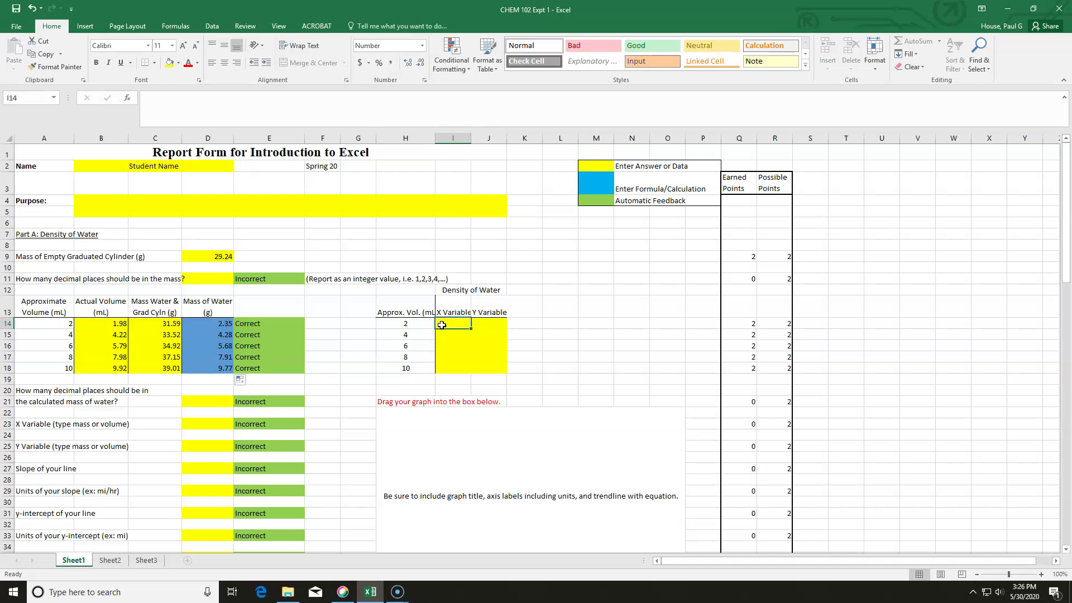
{"action": "type", "text": "="}
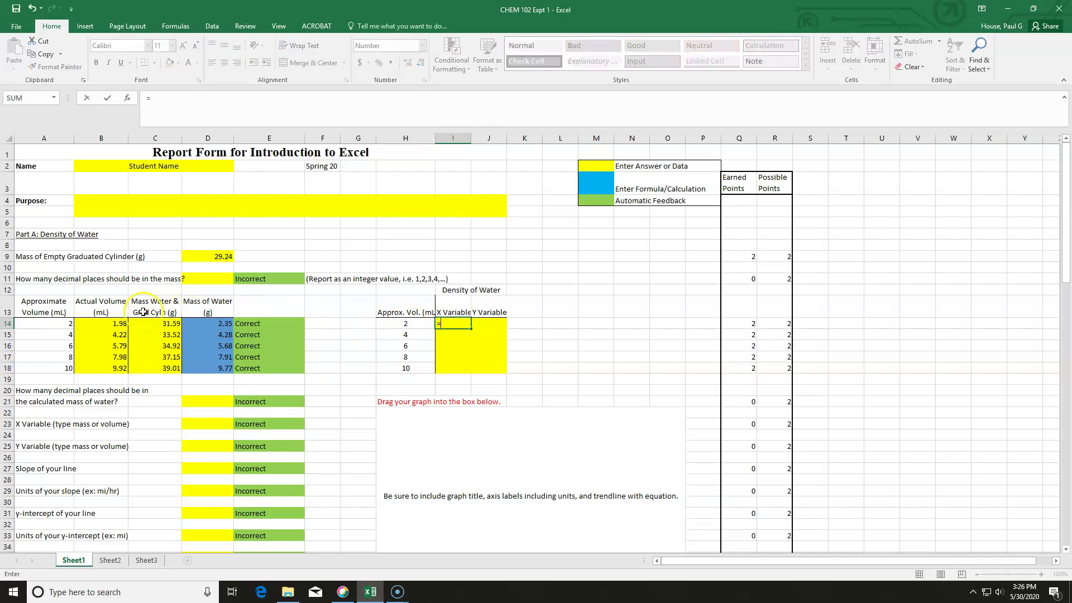
{"action": "left_click", "coordinate": [120, 324]}
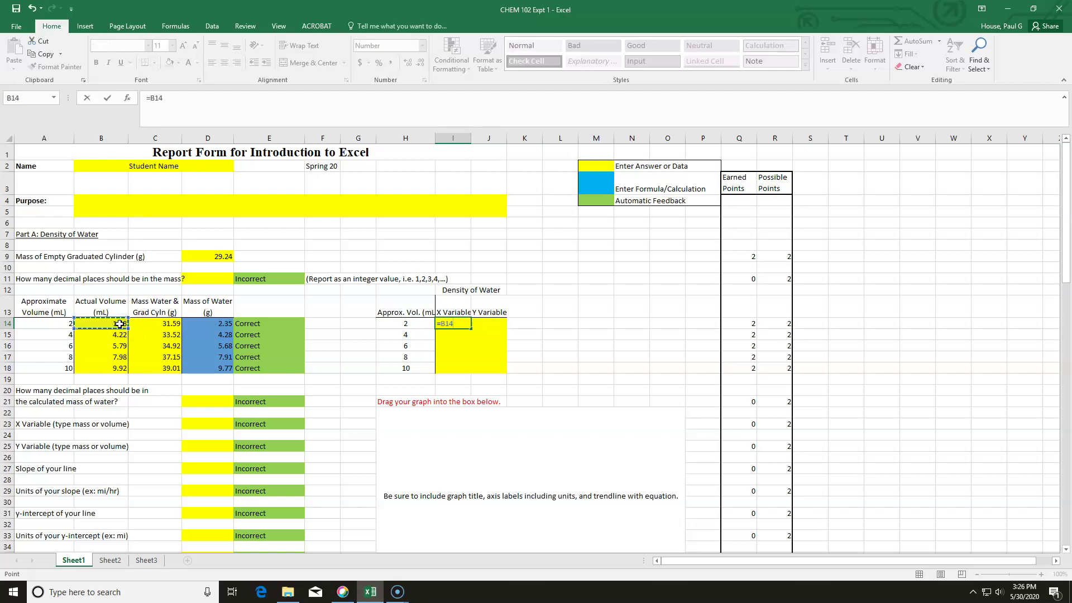
{"action": "key", "text": "Return"}
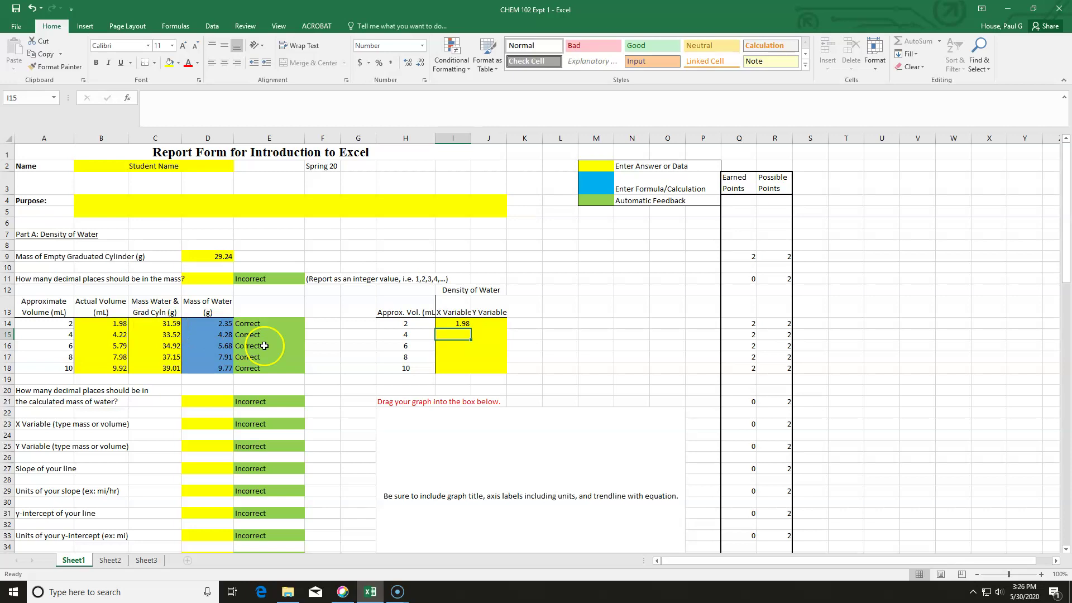
Link the first Y Variable cell, J14, to the calculated mass of water in D14.
{"action": "left_click", "coordinate": [490, 324]}
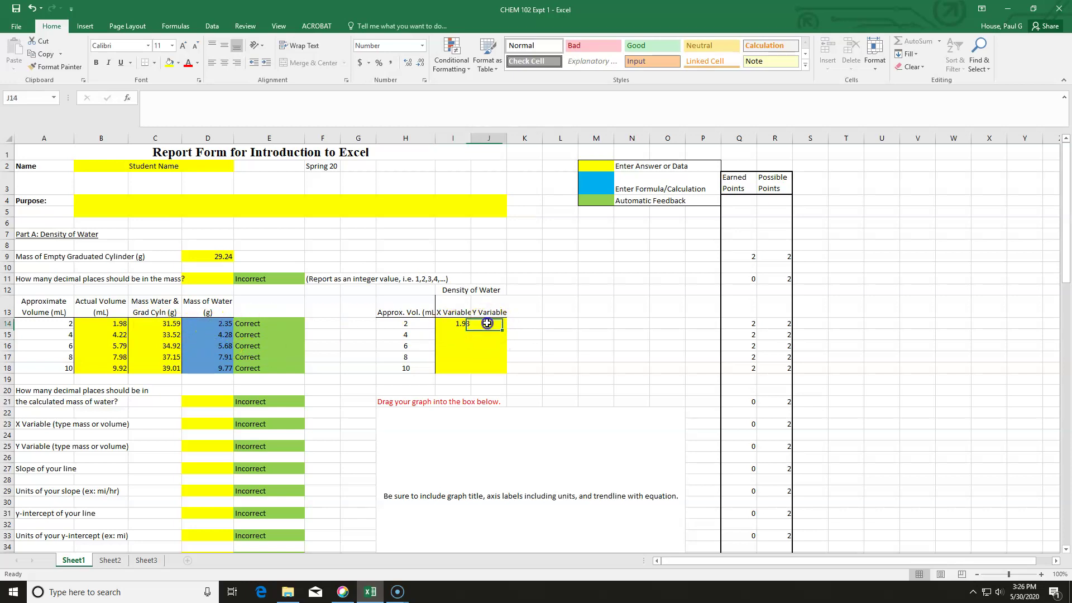
{"action": "type", "text": "="}
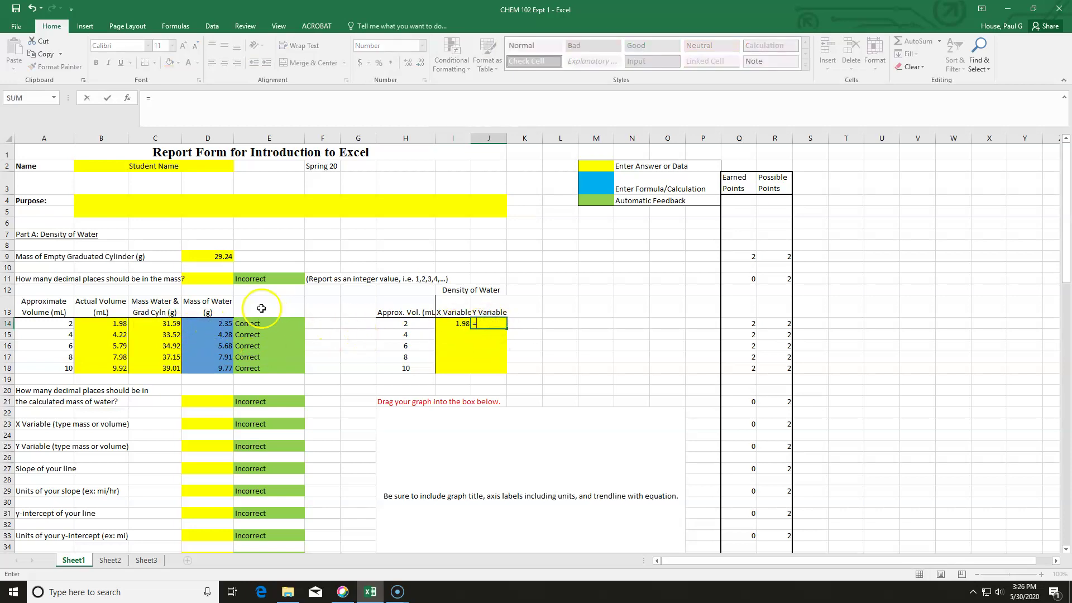
{"action": "left_click", "coordinate": [212, 324]}
{"action": "key", "text": "Return"}
Fill the X and Y Variable formulas from I14:J14 down to row 18 and check the copied X Variable references.
{"action": "left_click", "coordinate": [461, 324]}
{"action": "left_click_drag", "start_coordinate": [461, 323], "coordinate": [492, 323]}
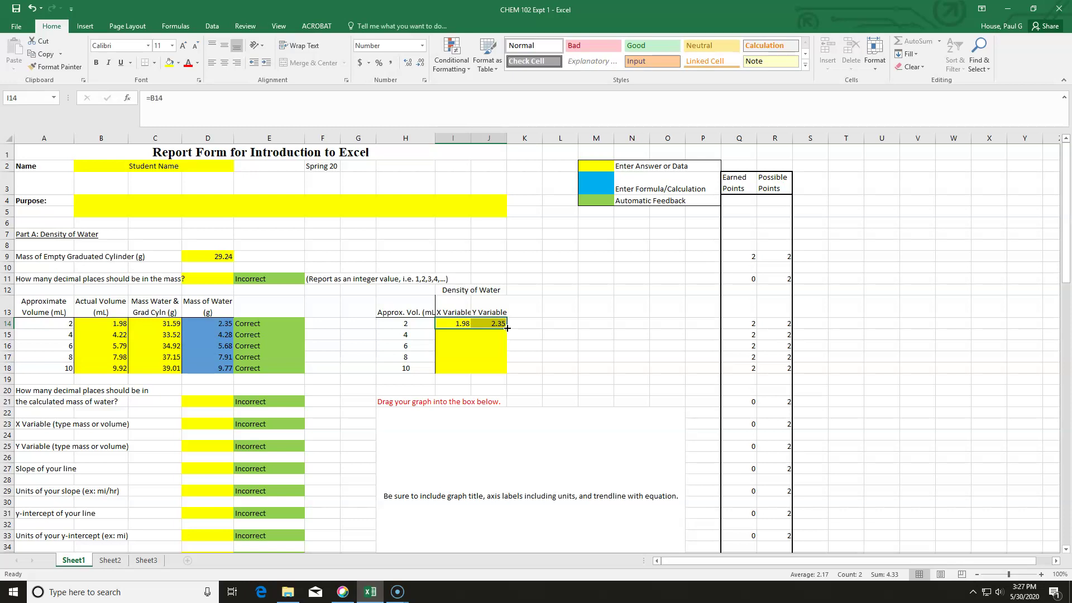
{"action": "left_click_drag", "start_coordinate": [507, 328], "coordinate": [505, 371]}
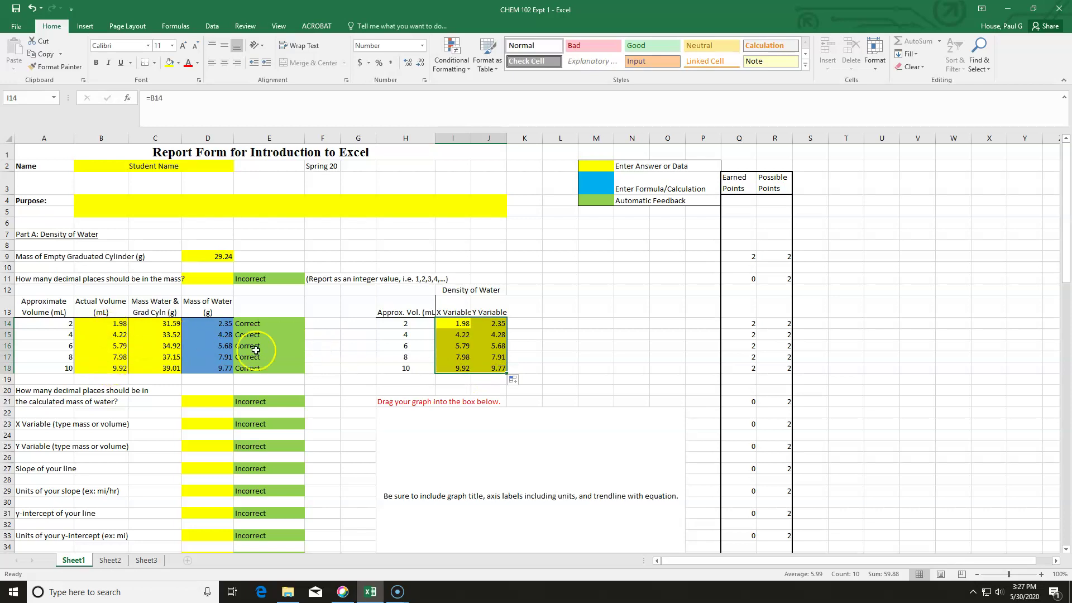
{"action": "left_click", "coordinate": [463, 321]}
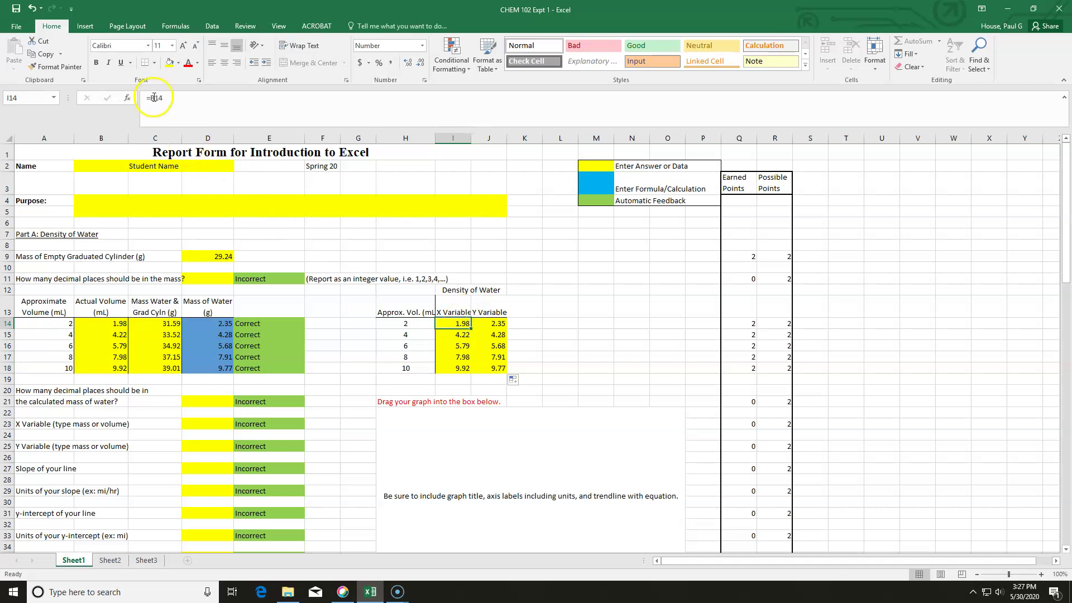
{"action": "key", "text": "Down"}
{"action": "key", "text": "Down"}
{"action": "key", "text": "Down"}
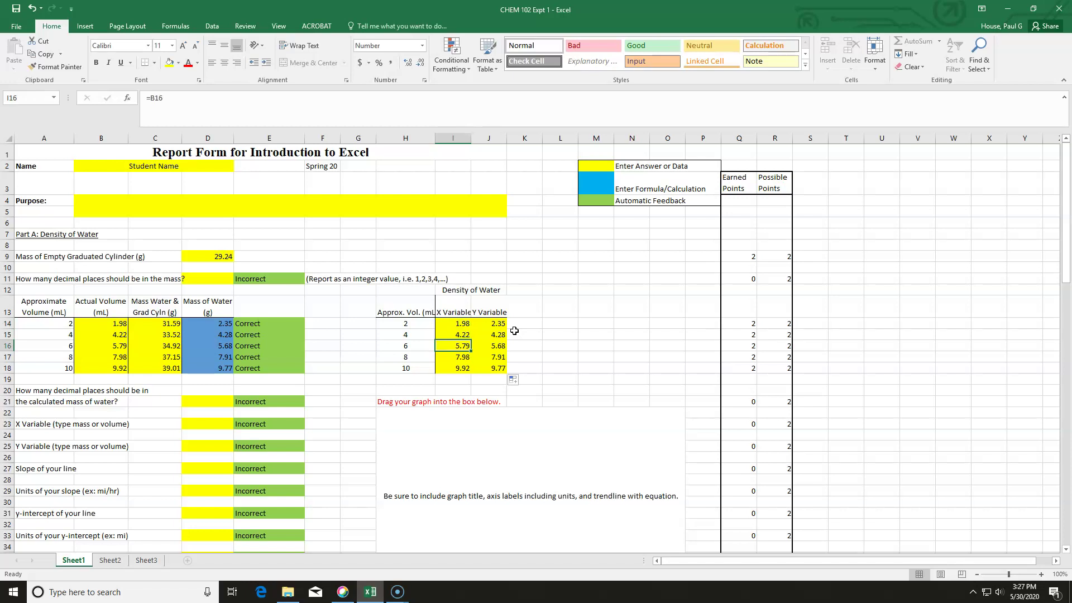
{"action": "key", "text": "Down"}
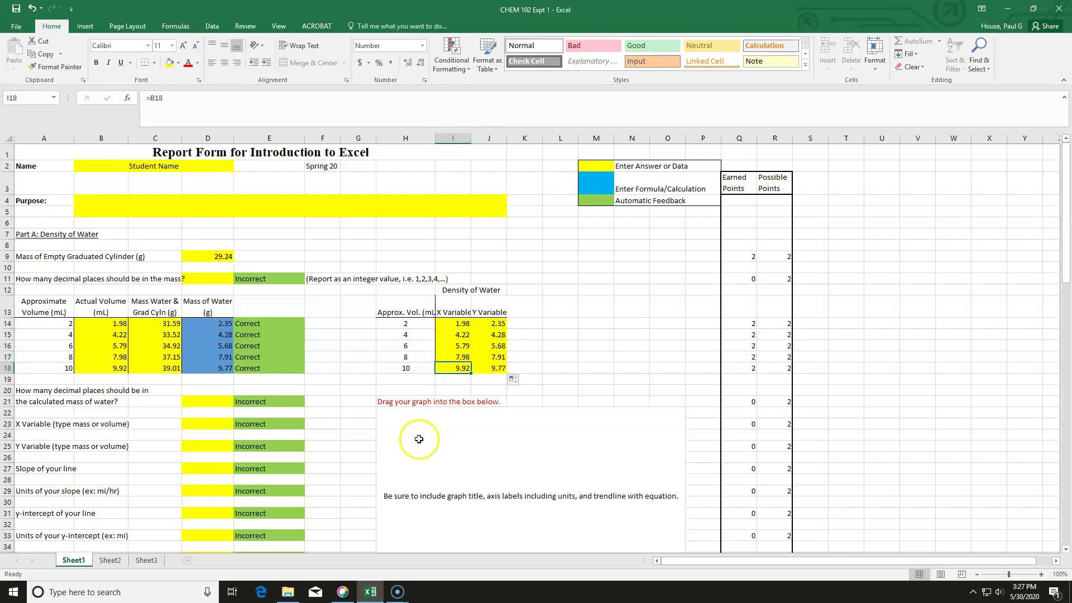
Insert a markers-only scatter chart from the X and Y Variable data in I14:J18.
{"action": "scroll", "coordinate": [418, 439], "scroll_direction": "down", "scroll_amount": 2}
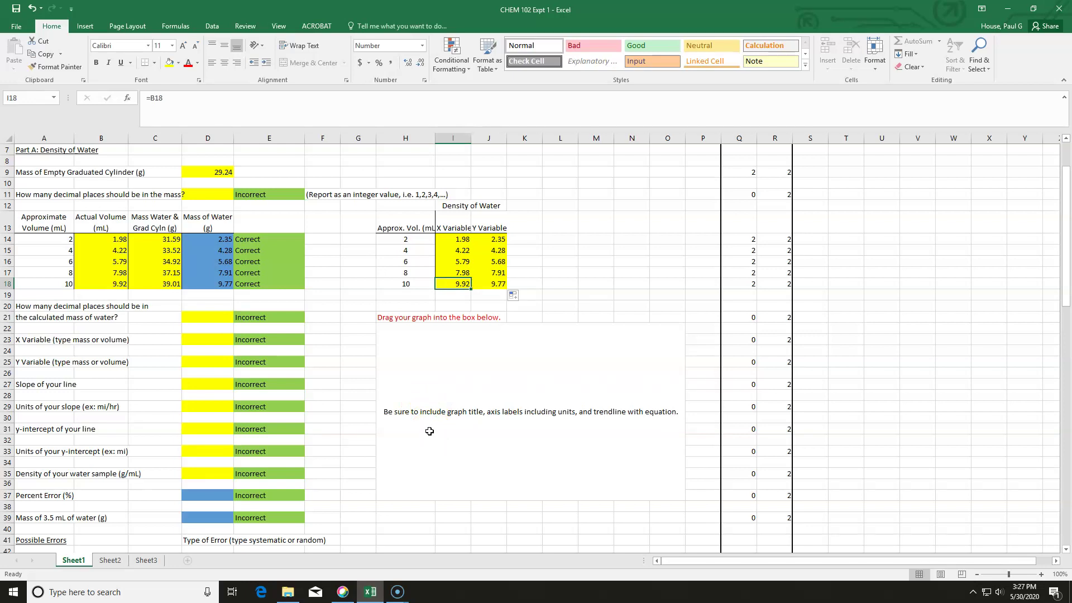
{"action": "left_click_drag", "start_coordinate": [453, 234], "coordinate": [485, 286]}
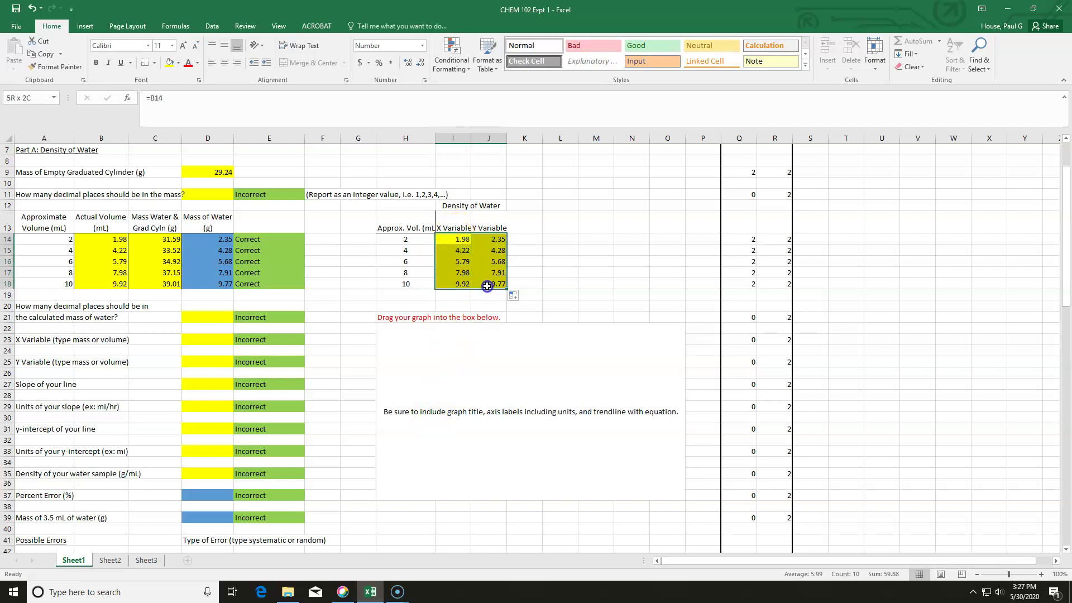
{"action": "left_click", "coordinate": [85, 26]}
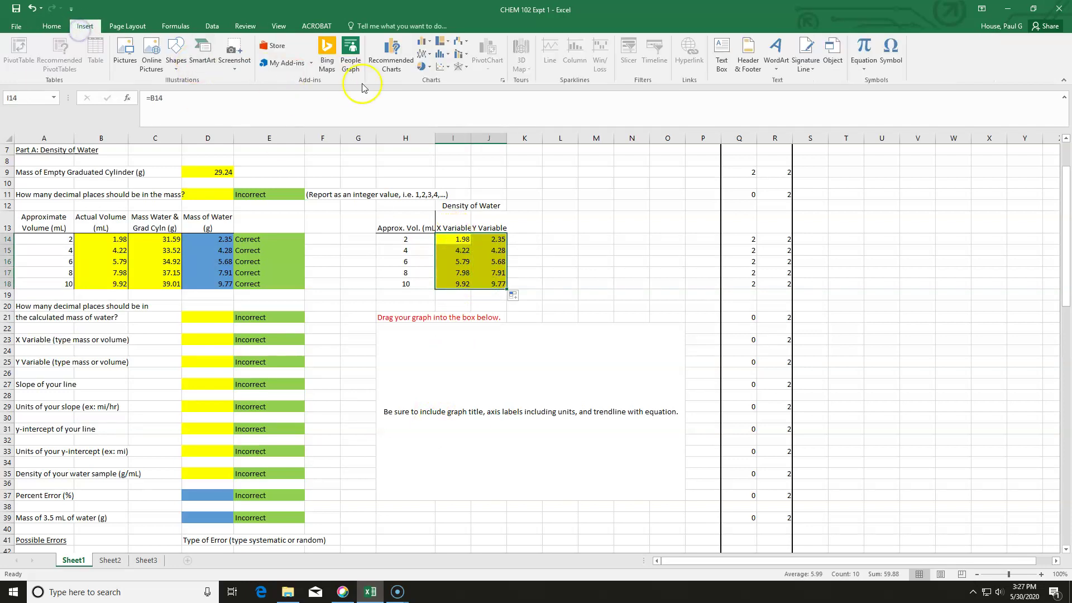
{"action": "left_click", "coordinate": [441, 65]}
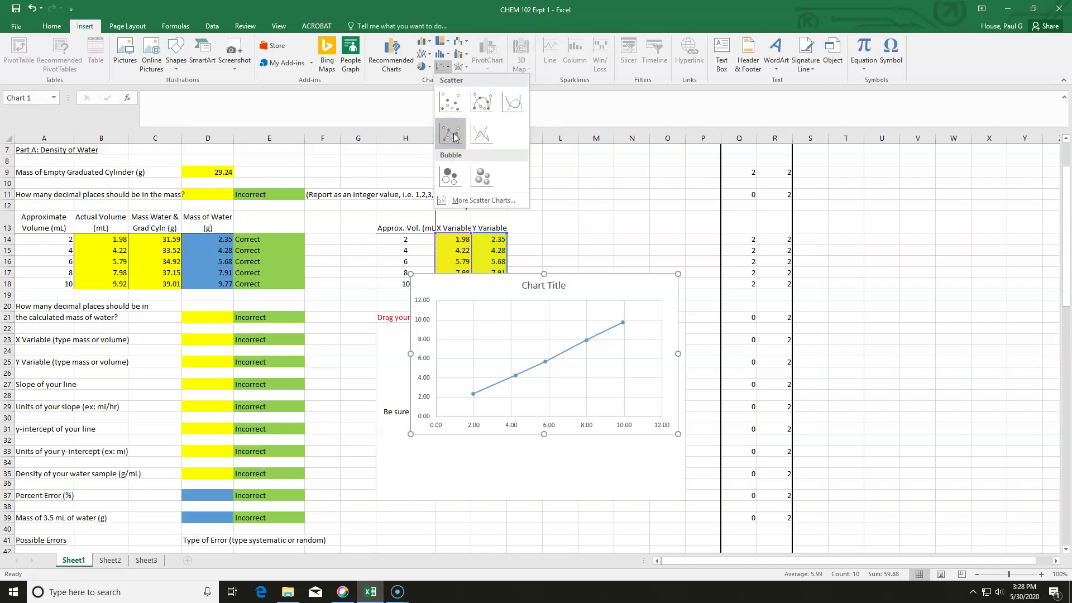
{"action": "left_click", "coordinate": [457, 111]}
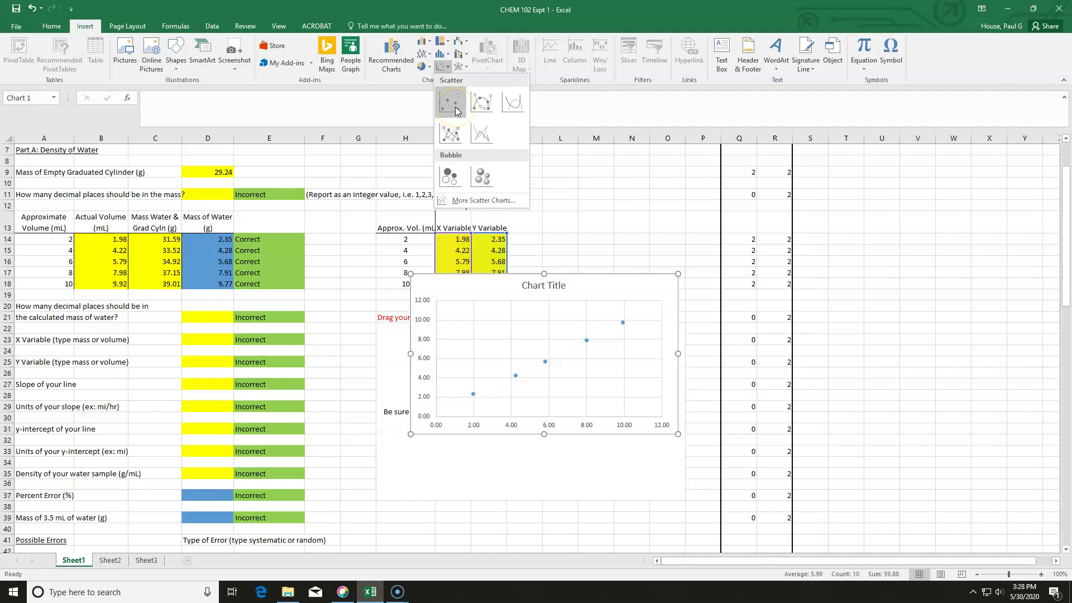
{"action": "left_click", "coordinate": [457, 111]}
Move the scatter chart into the graph box below row 21 and resize it to fill the box.
{"action": "left_click", "coordinate": [478, 275]}
{"action": "left_click_drag", "start_coordinate": [478, 276], "coordinate": [459, 328]}
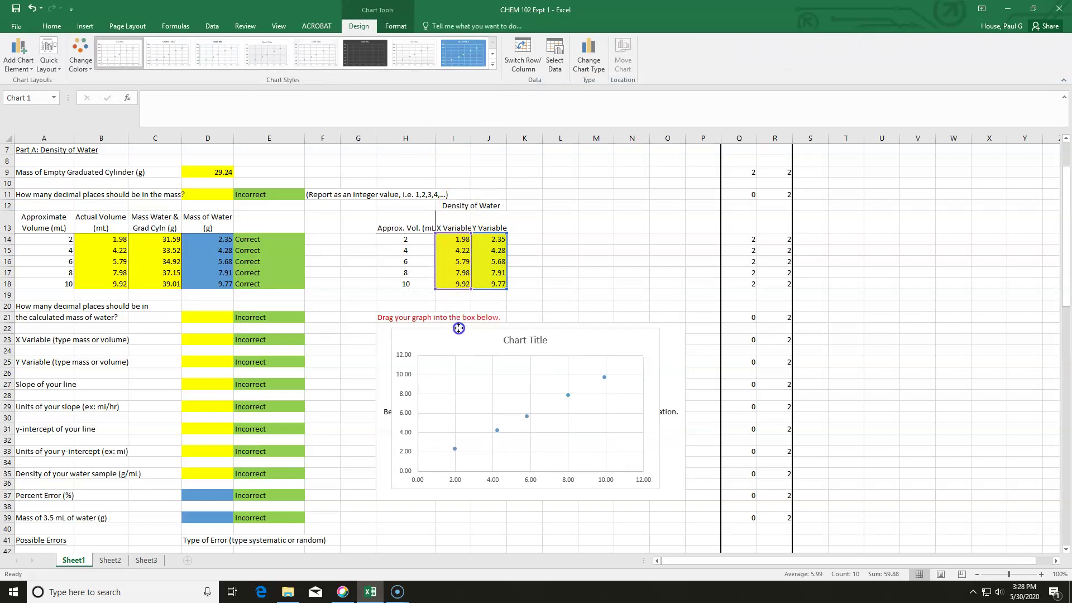
{"action": "left_click_drag", "start_coordinate": [385, 327], "coordinate": [377, 321]}
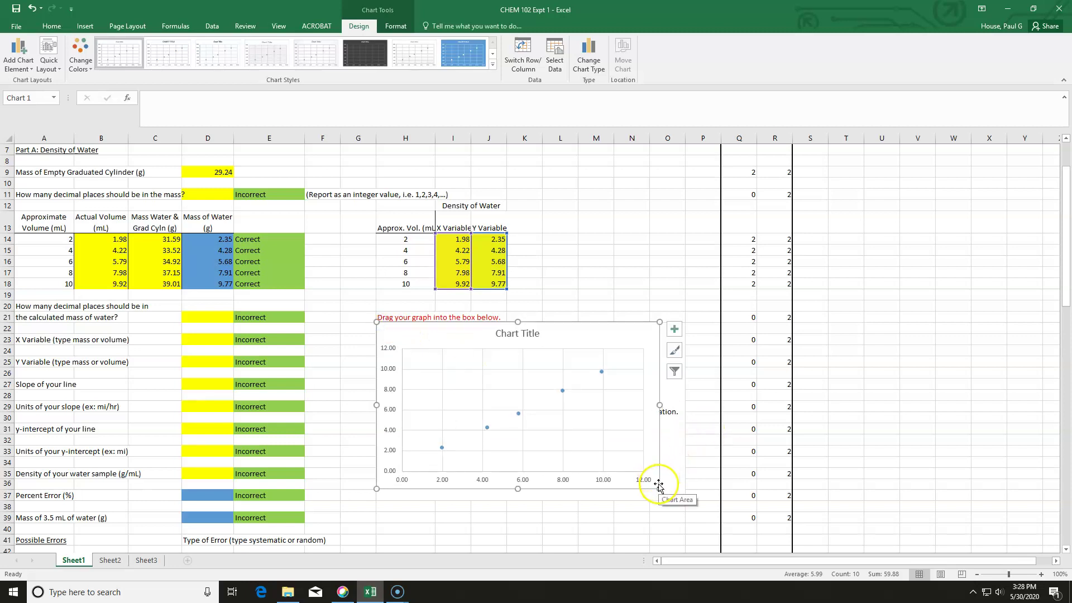
{"action": "left_click_drag", "start_coordinate": [659, 481], "coordinate": [684, 497]}
Replace the chart title's placeholder text with "Density of water".
{"action": "left_click", "coordinate": [546, 333]}
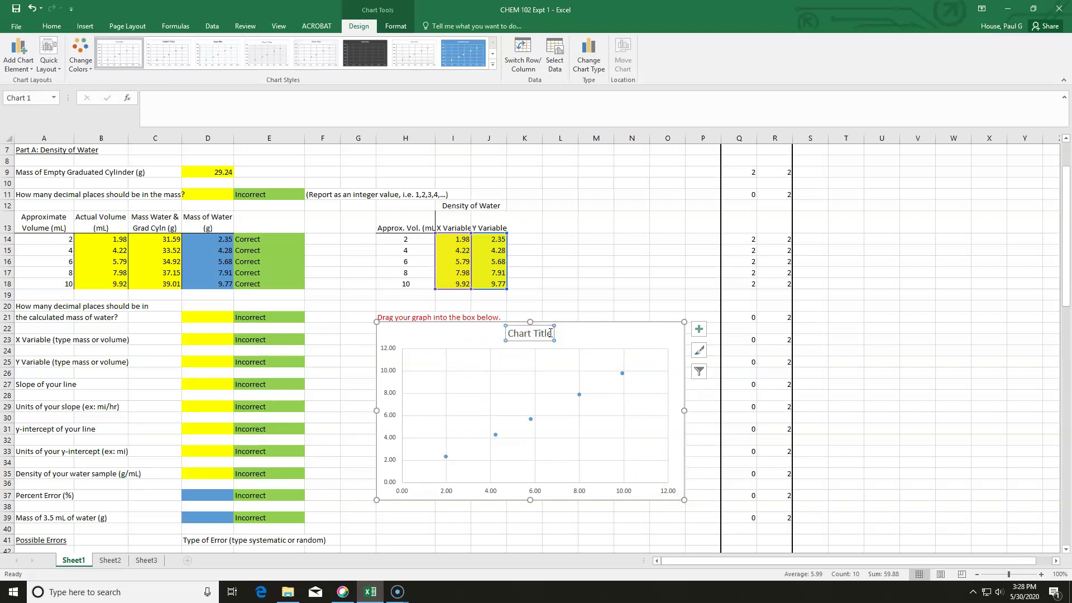
{"action": "left_click_drag", "start_coordinate": [546, 334], "coordinate": [512, 333]}
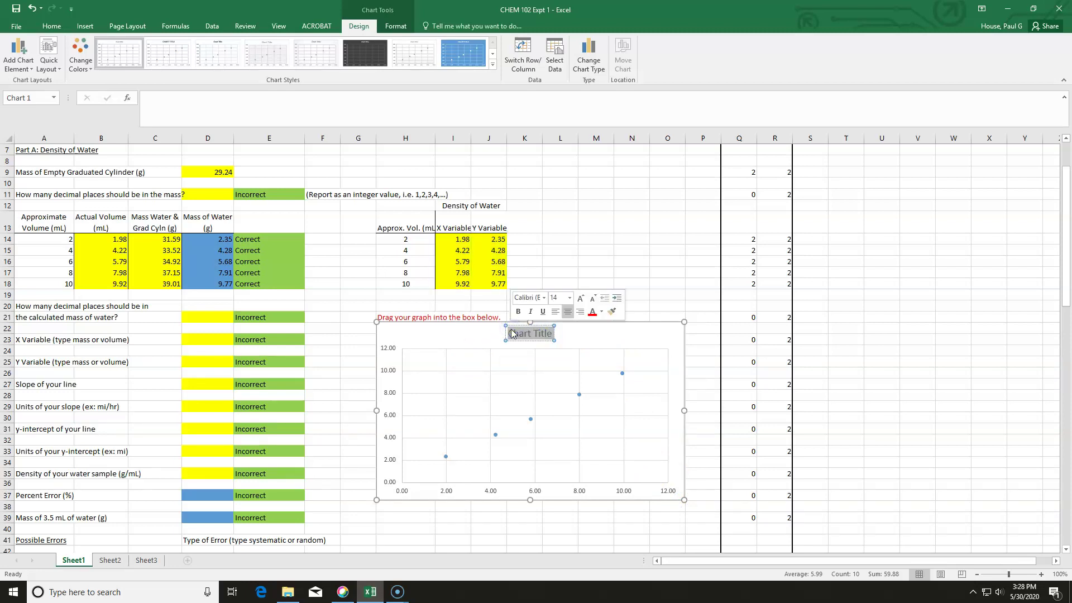
{"action": "type", "text": "Desnit"}
{"action": "key", "text": "BackSpace"}
{"action": "key", "text": "BackSpace"}
{"action": "key", "text": "BackSpace"}
{"action": "key", "text": "BackSpace"}
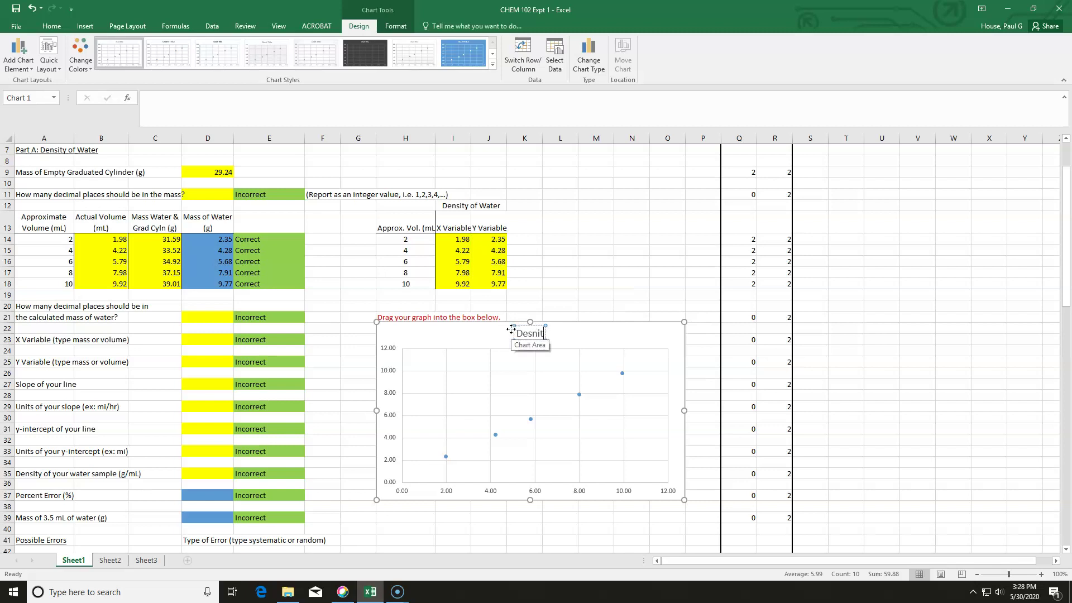
{"action": "type", "text": "nsity of water"}
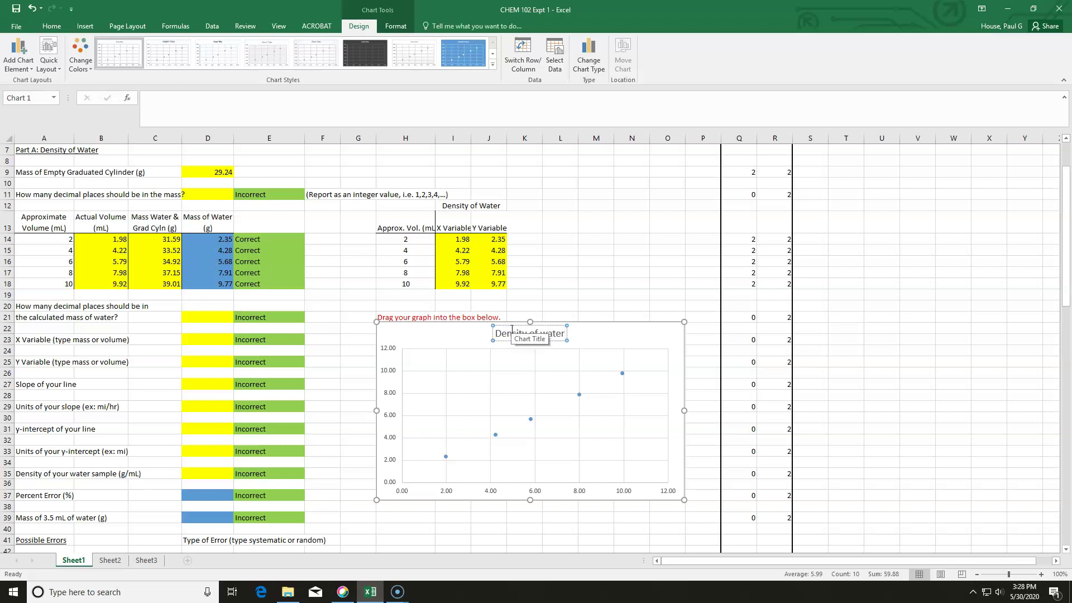
{"action": "left_click", "coordinate": [654, 338]}
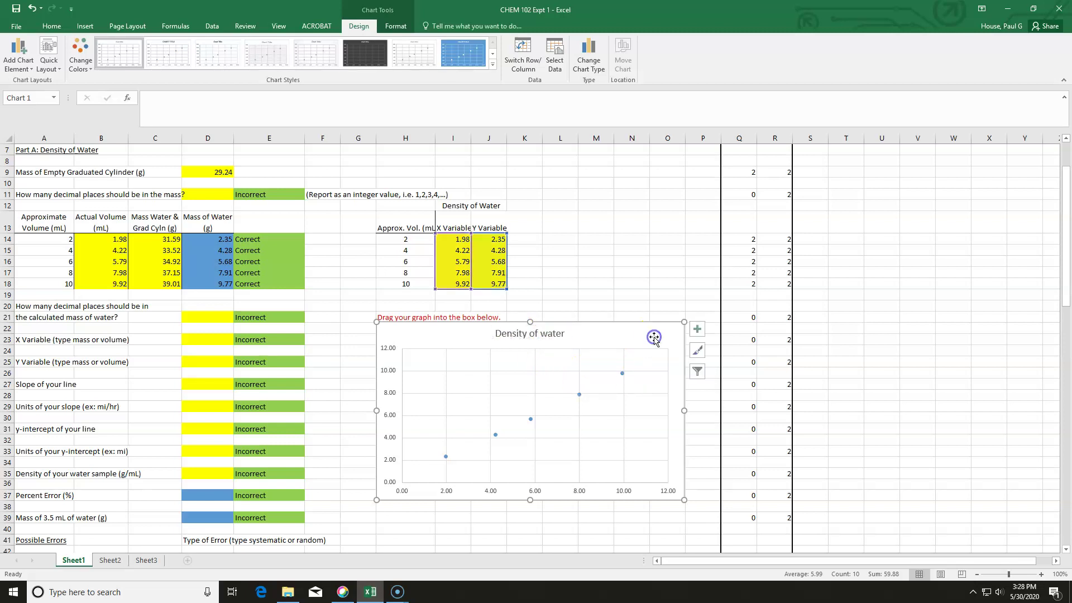
Add axis titles to the chart and label the horizontal axis "volume of water (mL)".
{"action": "left_click", "coordinate": [699, 329]}
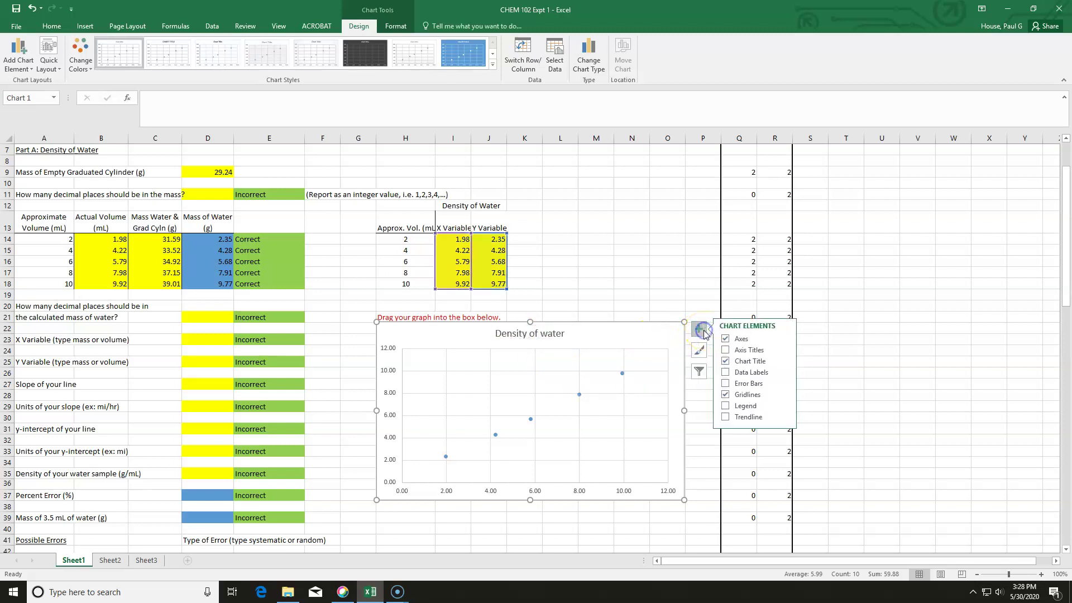
{"action": "left_click", "coordinate": [726, 350]}
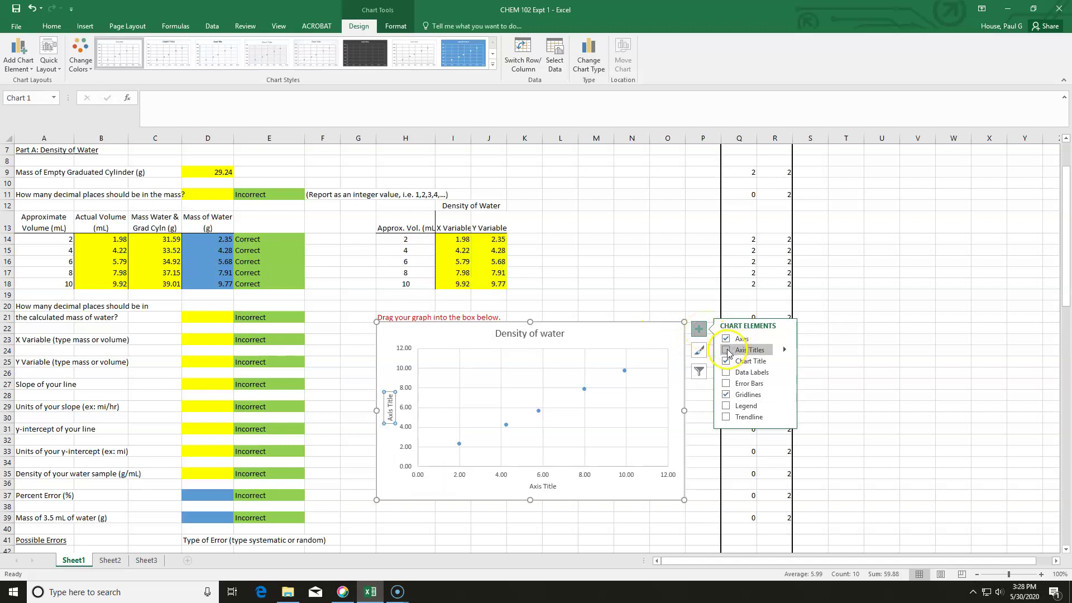
{"action": "left_click", "coordinate": [556, 489]}
{"action": "left_click_drag", "start_coordinate": [556, 489], "coordinate": [535, 489]}
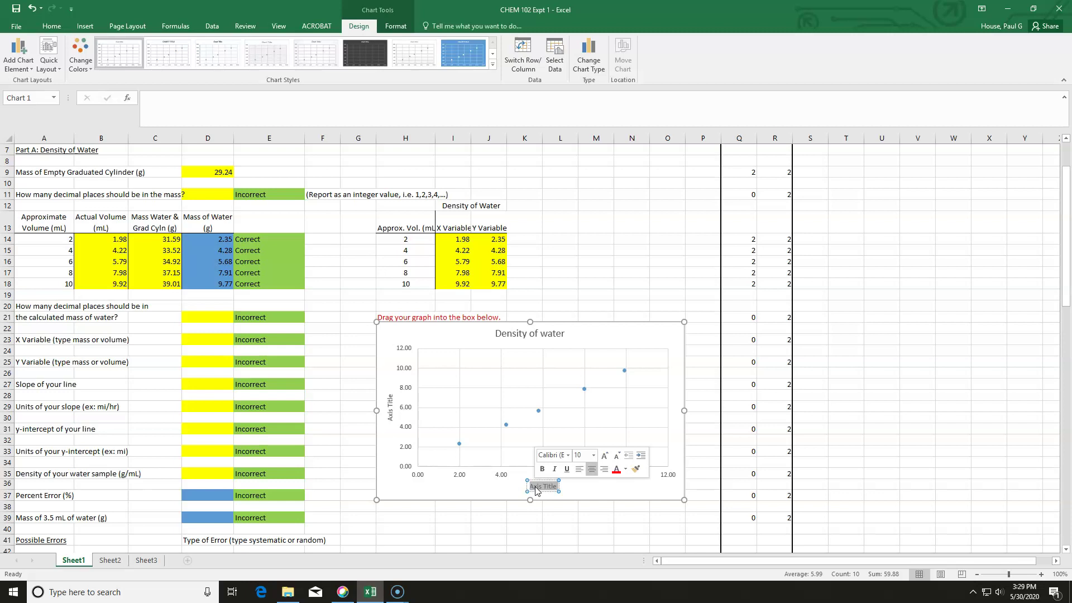
{"action": "type", "text": "Vol"}
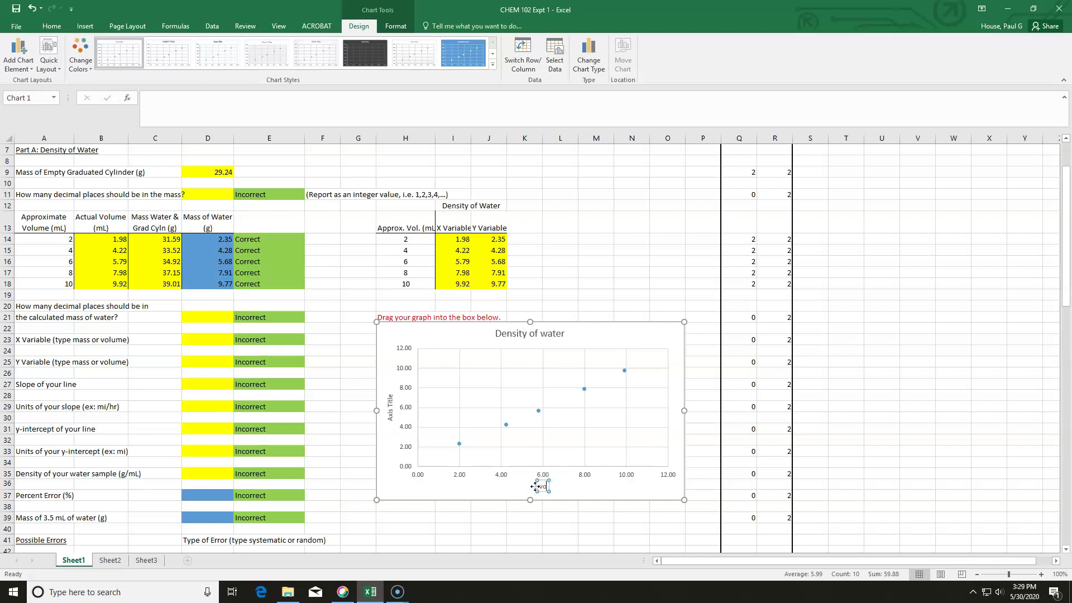
{"action": "type", "text": "ume"}
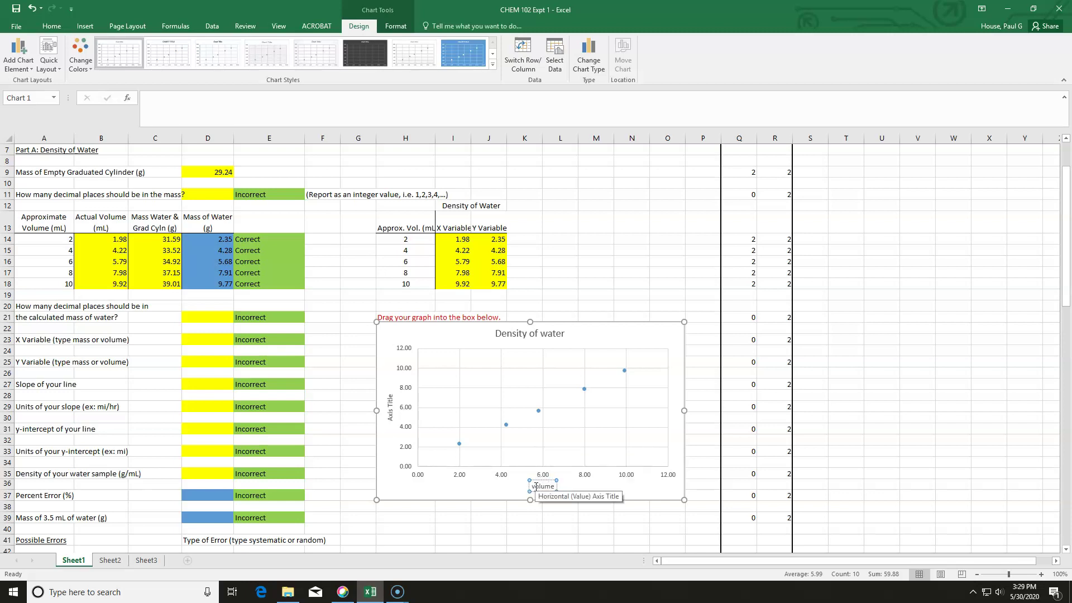
{"action": "type", "text": " of water (mL)"}
Try to clear the placeholder text of the vertical axis title.
{"action": "left_click", "coordinate": [390, 396]}
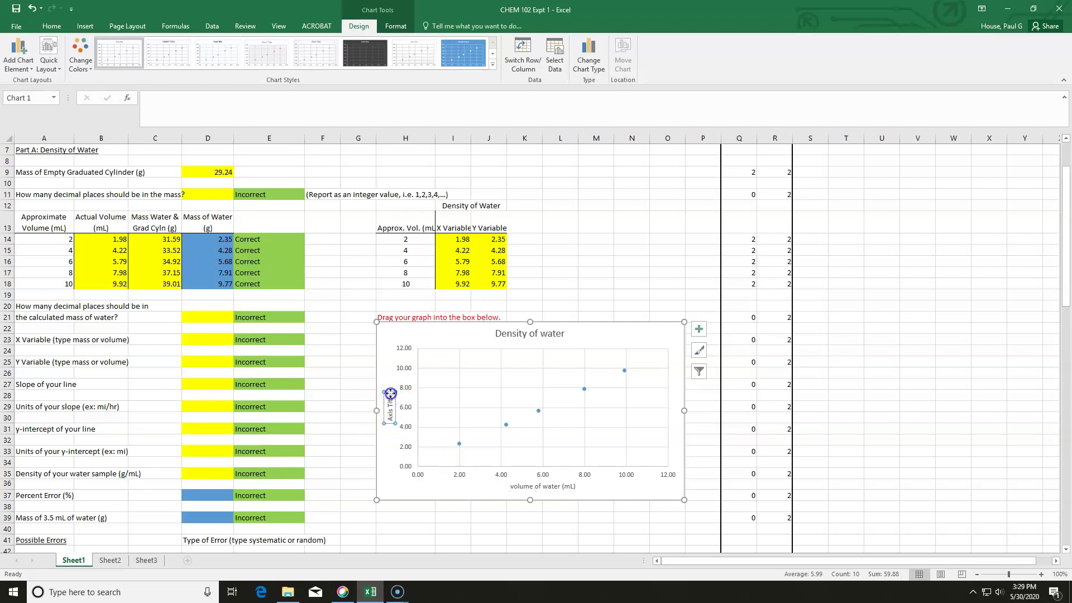
{"action": "key", "text": "BackSpace"}
{"action": "key", "text": "BackSpace"}
{"action": "key", "text": "BackSpace"}
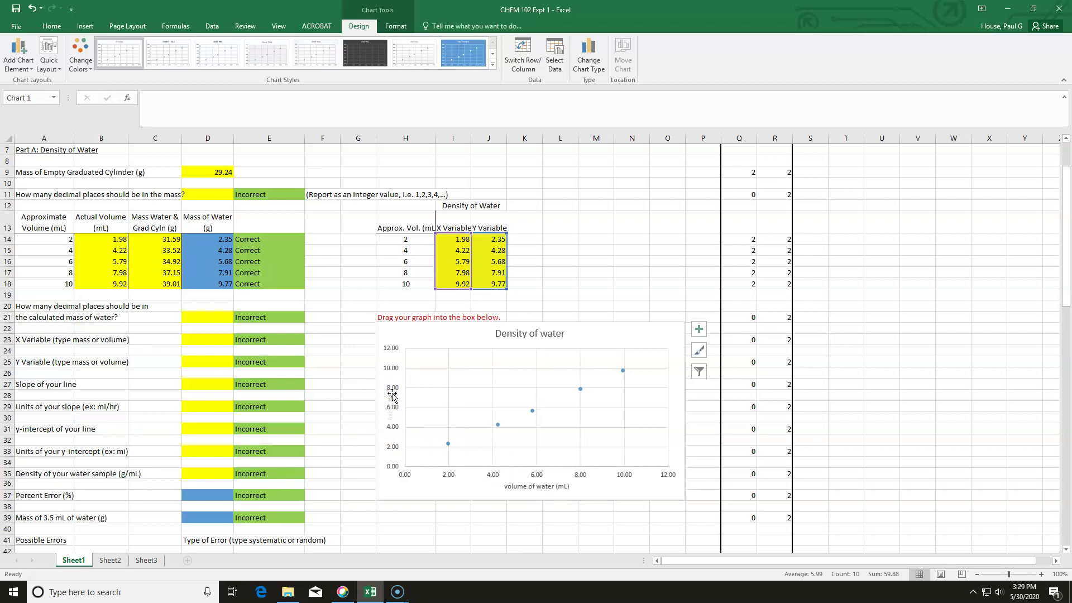
Undo the vertical axis title deletion, cycling through undo and redo, and confirm the formula =B14 in I14.
{"action": "key", "text": "ctrl+z"}
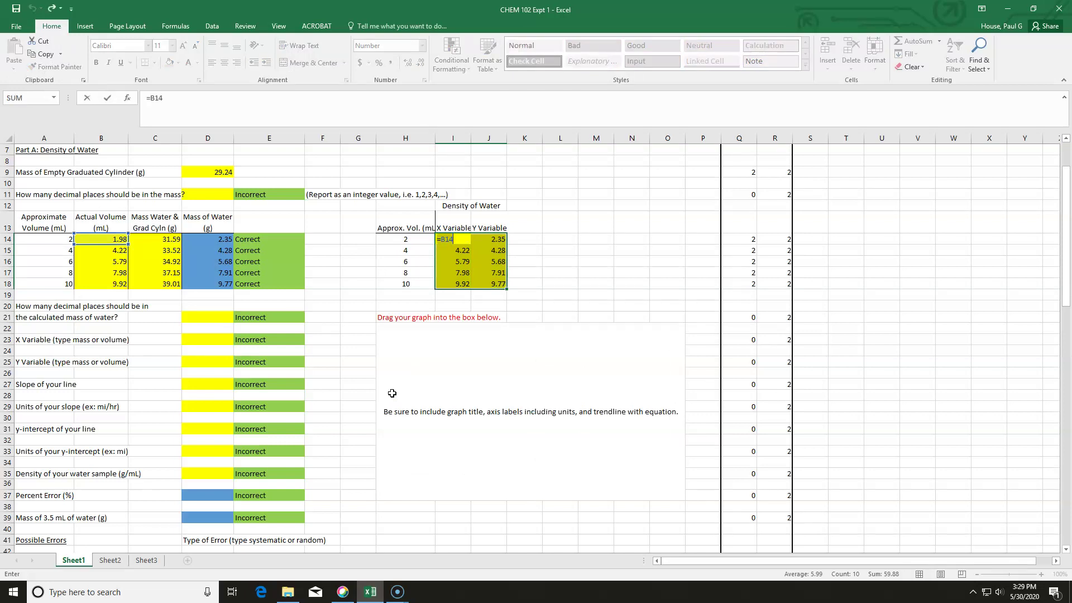
{"action": "key", "text": "ctrl+y"}
{"action": "key", "text": "ctrl+z"}
{"action": "key", "text": "ctrl+y"}
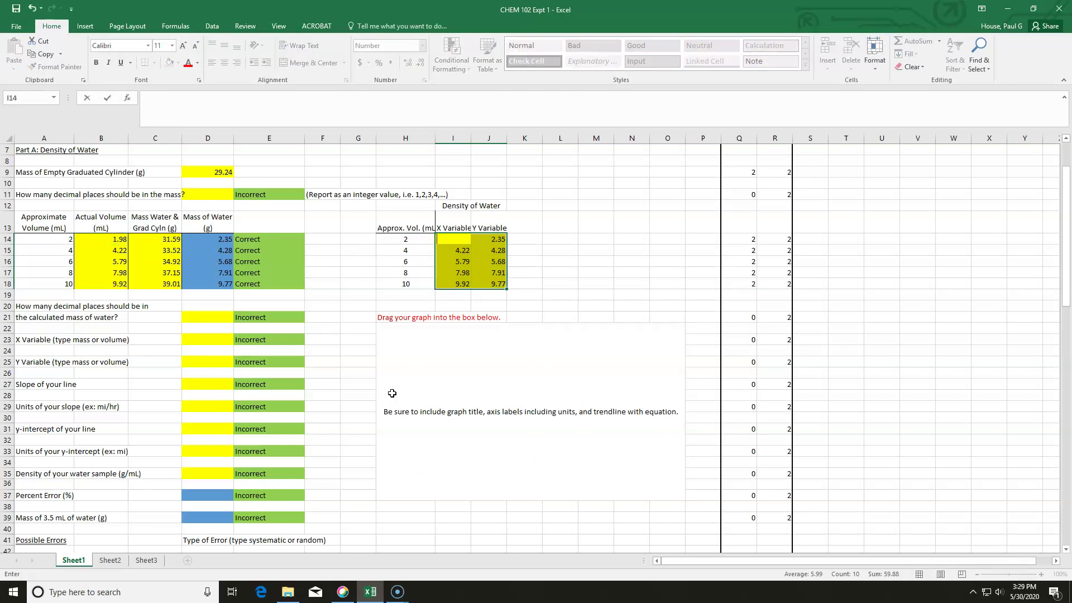
{"action": "key", "text": "ctrl+z"}
{"action": "key", "text": "ctrl+y"}
{"action": "key", "text": "ctrl+z"}
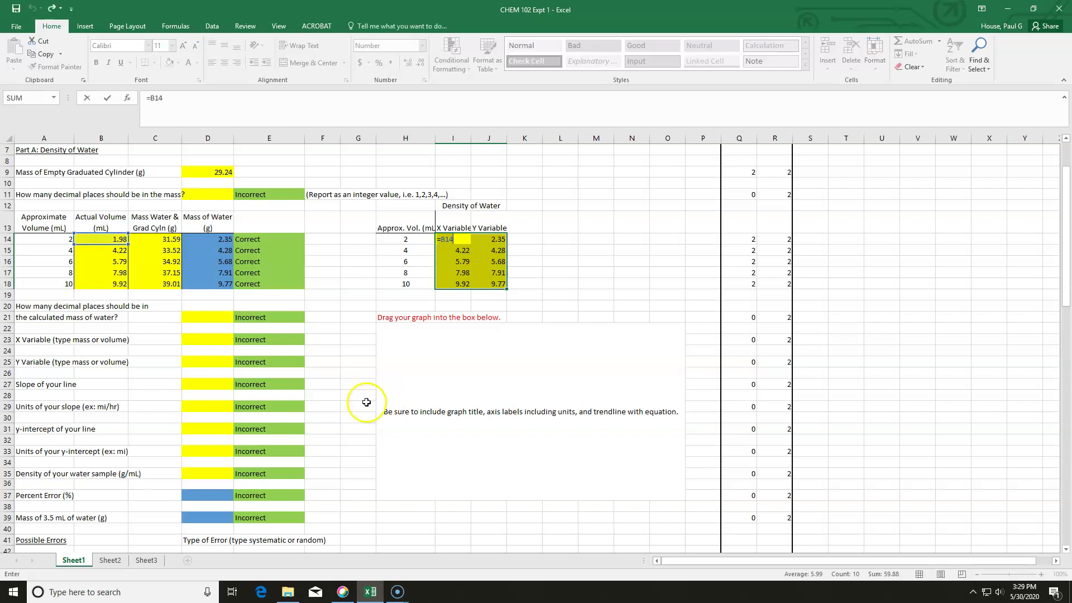
{"action": "key", "text": "Return"}
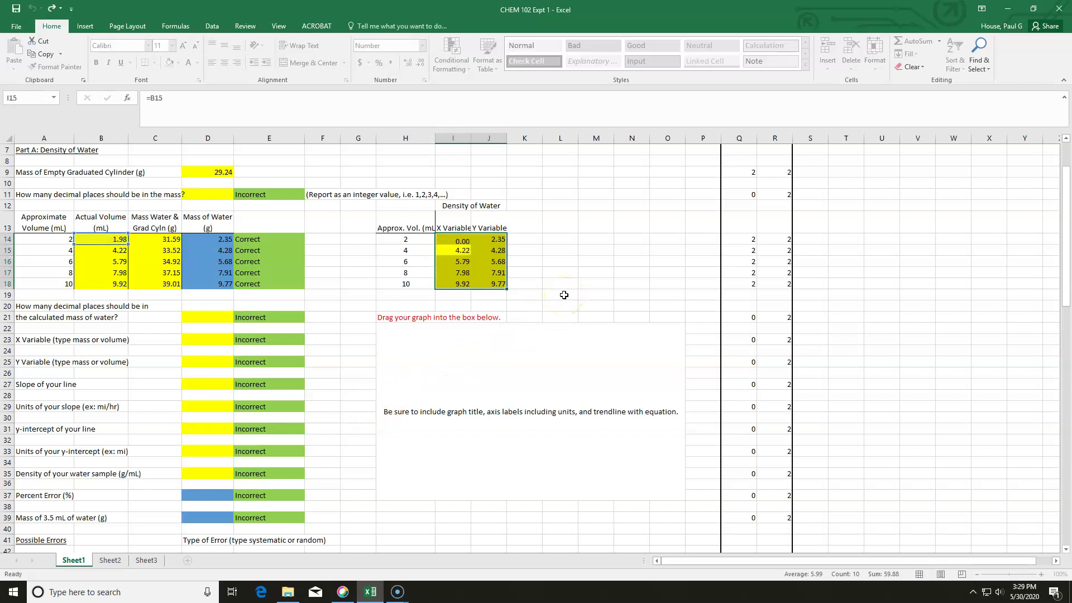
Chart the X and Y Variable data in I14:J18 again as a scatter plot with markers only.
{"action": "left_click_drag", "start_coordinate": [459, 239], "coordinate": [497, 284]}
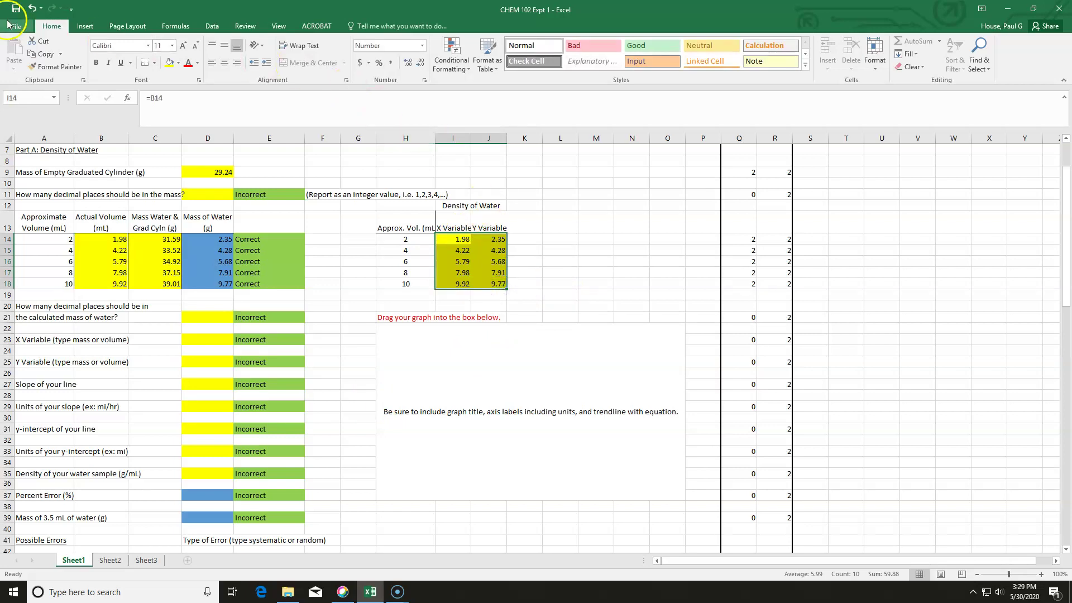
{"action": "left_click", "coordinate": [85, 26]}
{"action": "left_click", "coordinate": [443, 69]}
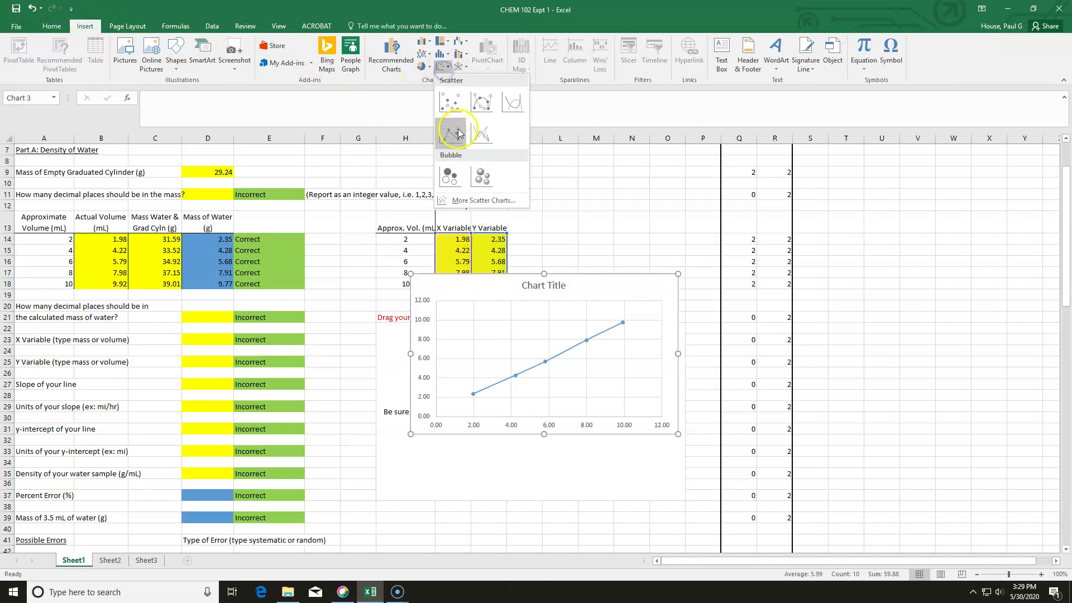
{"action": "left_click", "coordinate": [457, 111]}
Position the new scatter chart in the graph box below row 21 and resize it to fill the box.
{"action": "left_click_drag", "start_coordinate": [491, 279], "coordinate": [479, 338]}
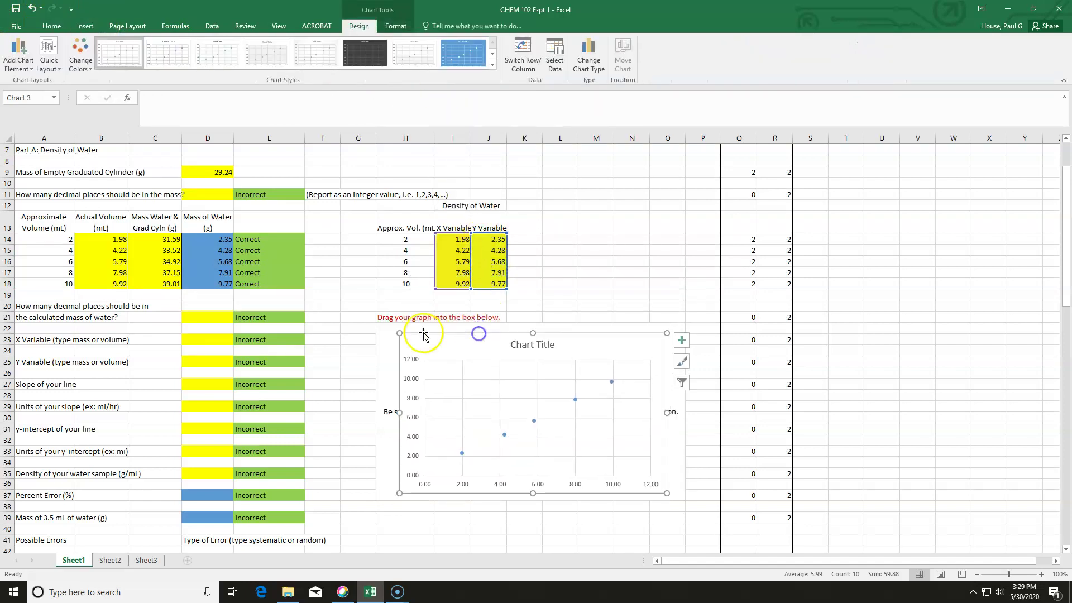
{"action": "left_click_drag", "start_coordinate": [399, 333], "coordinate": [381, 324]}
{"action": "left_click_drag", "start_coordinate": [376, 323], "coordinate": [377, 323]}
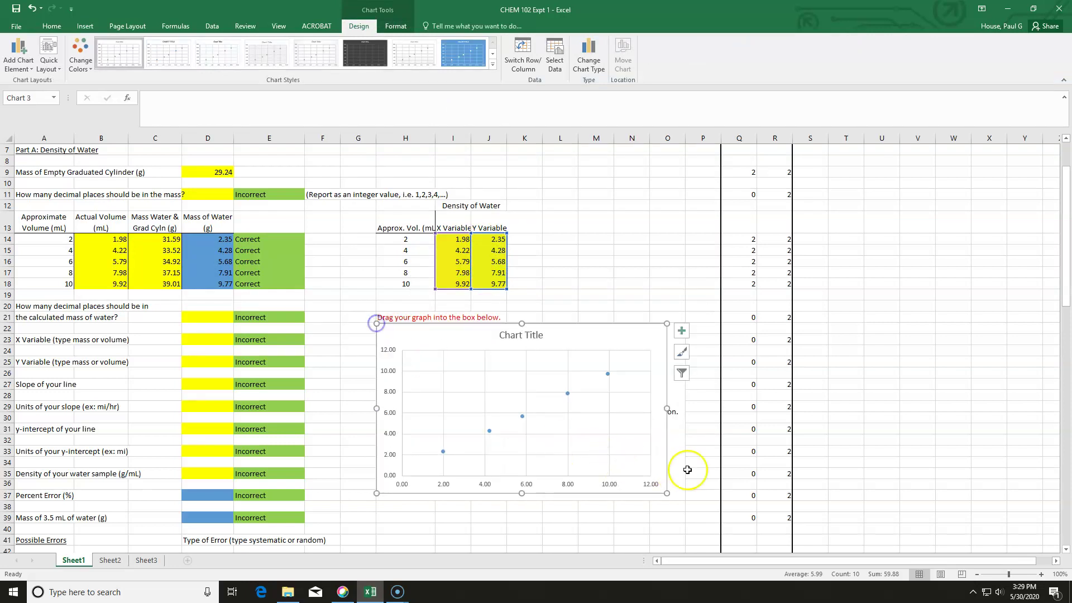
{"action": "left_click_drag", "start_coordinate": [667, 494], "coordinate": [686, 502]}
Change the new chart's title to "Density of water".
{"action": "left_click", "coordinate": [541, 335]}
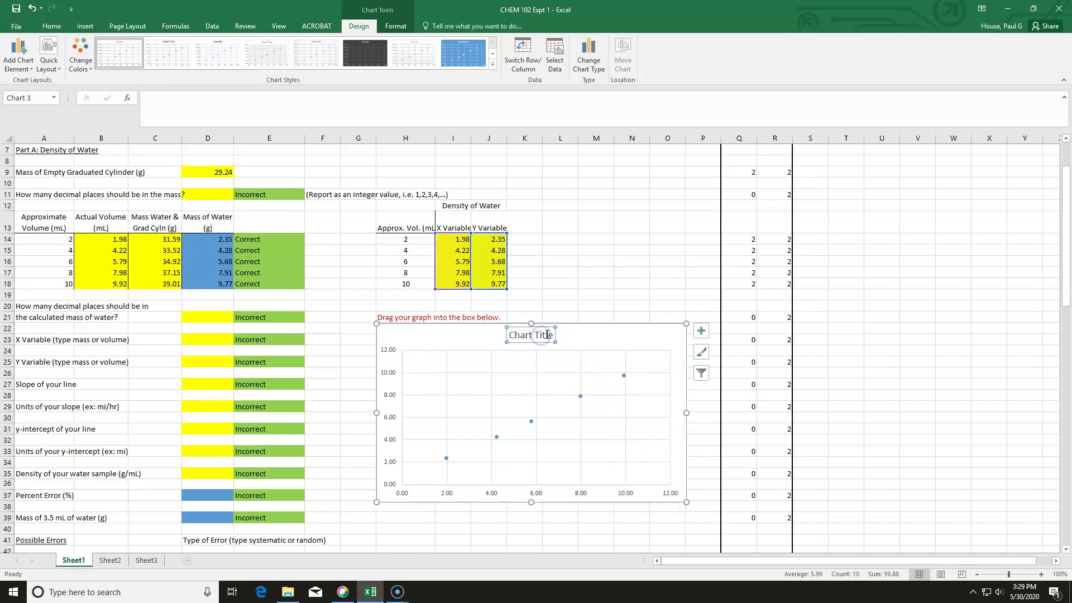
{"action": "left_click_drag", "start_coordinate": [554, 335], "coordinate": [519, 337]}
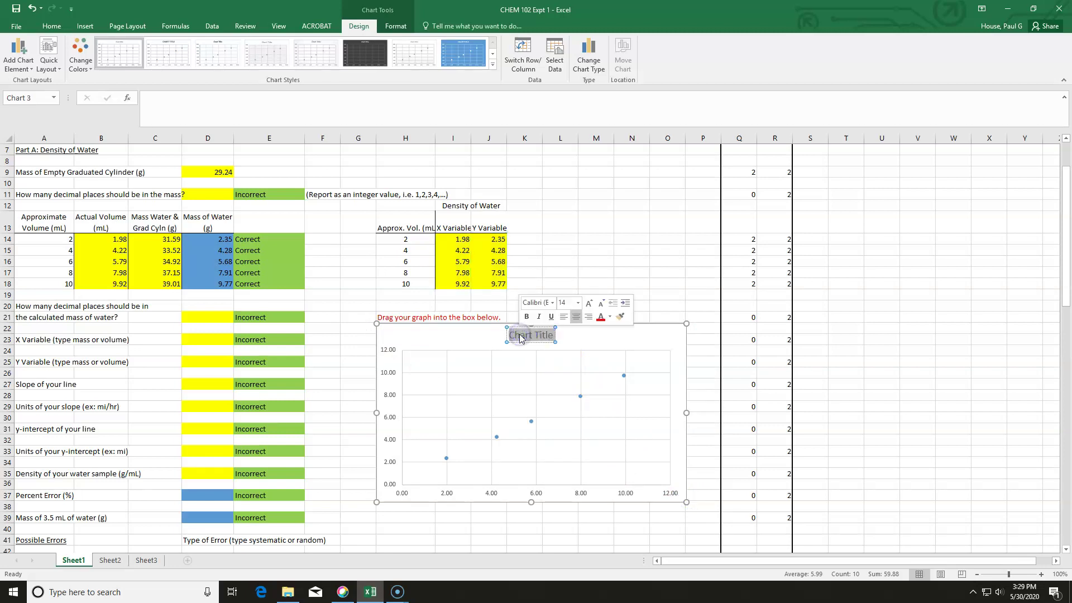
{"action": "type", "text": "Density of water"}
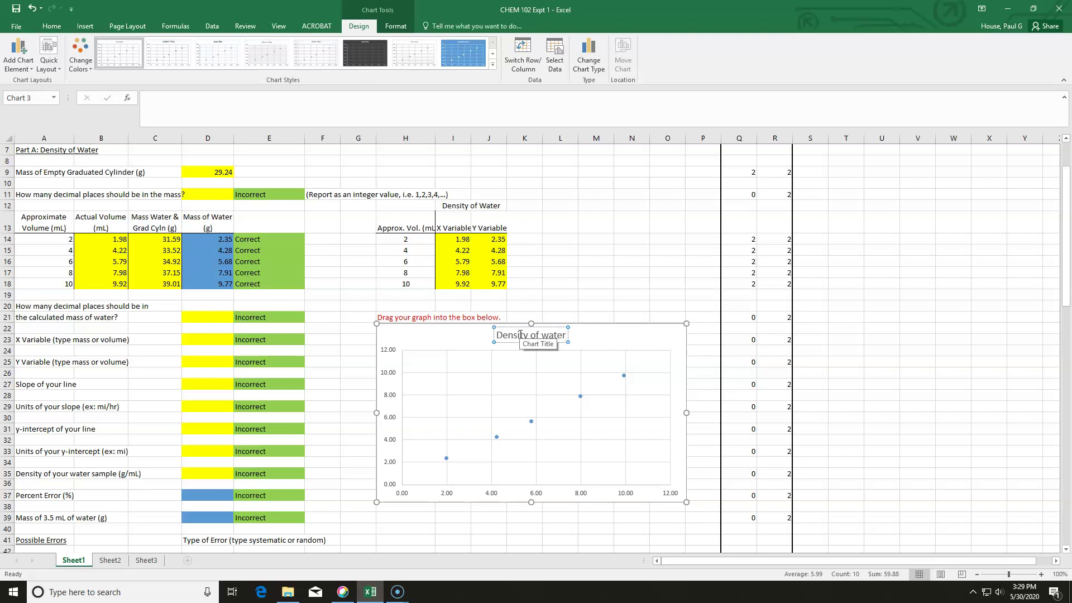
{"action": "left_click", "coordinate": [608, 342]}
Turn on axis titles for the new chart and set the horizontal one to "volume of water (mL)".
{"action": "left_click", "coordinate": [701, 331]}
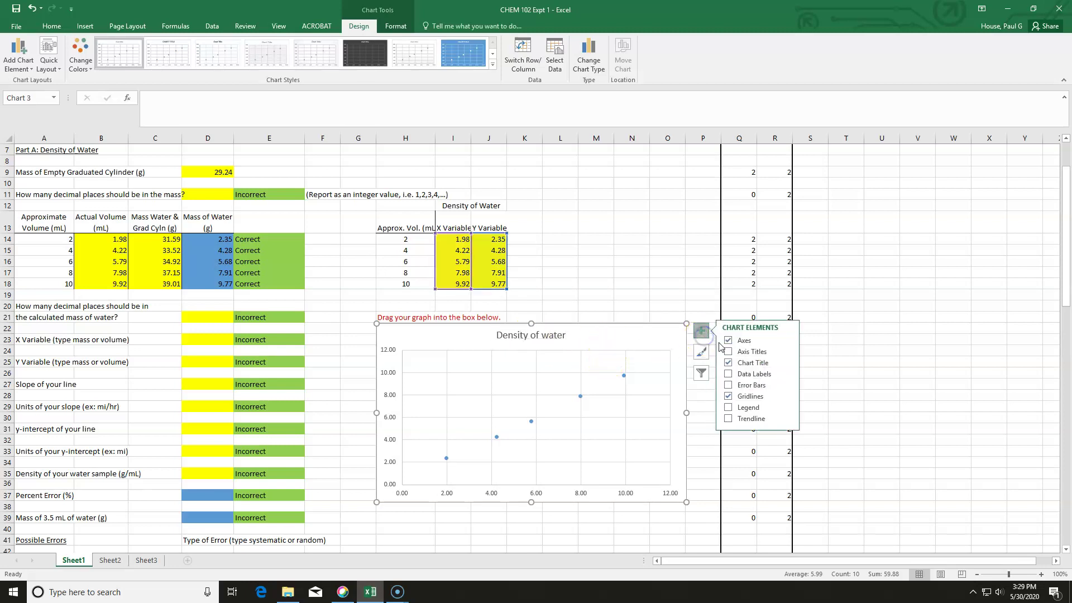
{"action": "left_click", "coordinate": [728, 351]}
{"action": "left_click", "coordinate": [557, 488]}
{"action": "left_click_drag", "start_coordinate": [557, 488], "coordinate": [532, 487]}
{"action": "type", "text": "Volume"}
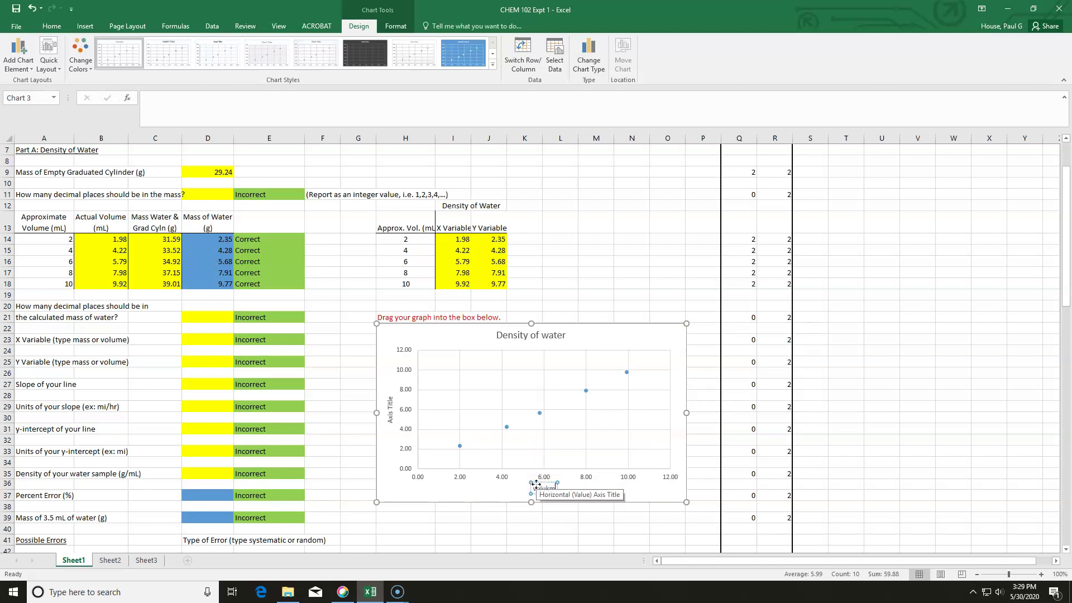
{"action": "key", "text": "BackSpace"}
{"action": "key", "text": "BackSpace"}
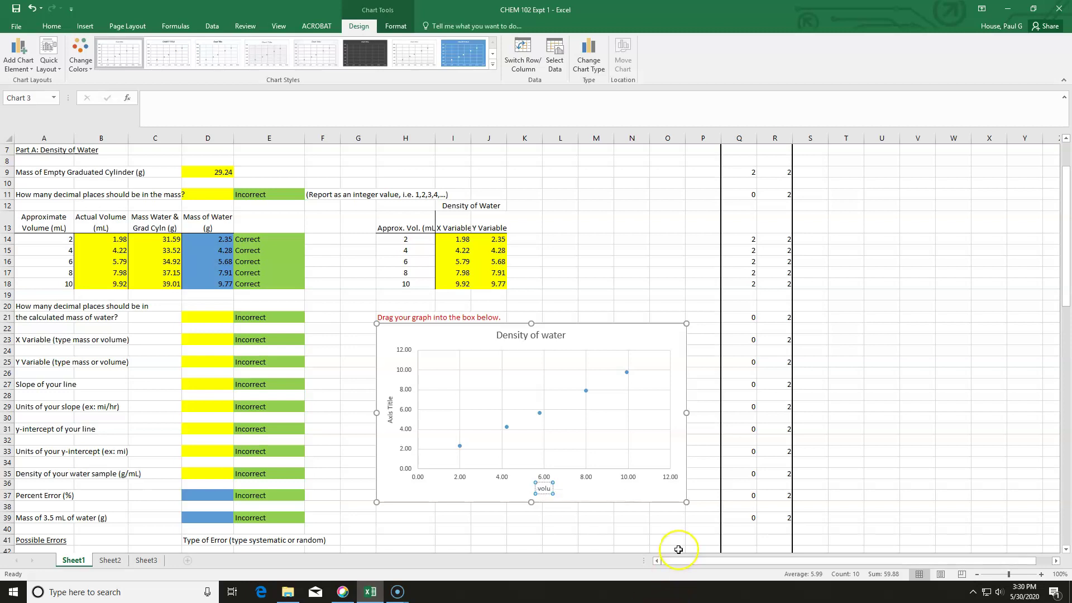
{"action": "type", "text": "me of water (mL)"}
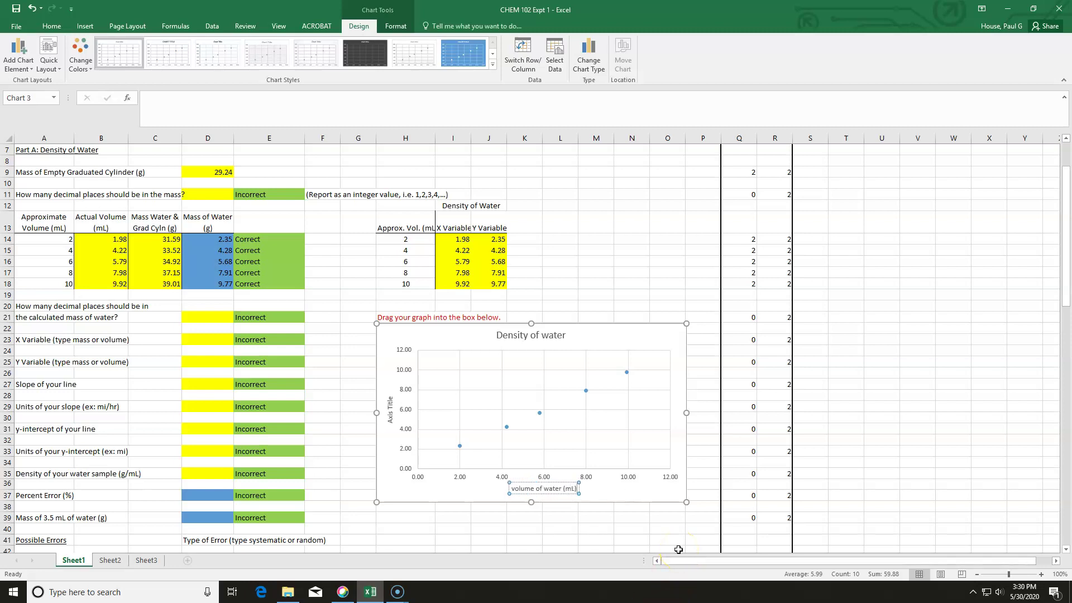
Change the vertical axis title of the Density of water chart to "mass of water (g)".
{"action": "left_click", "coordinate": [392, 398]}
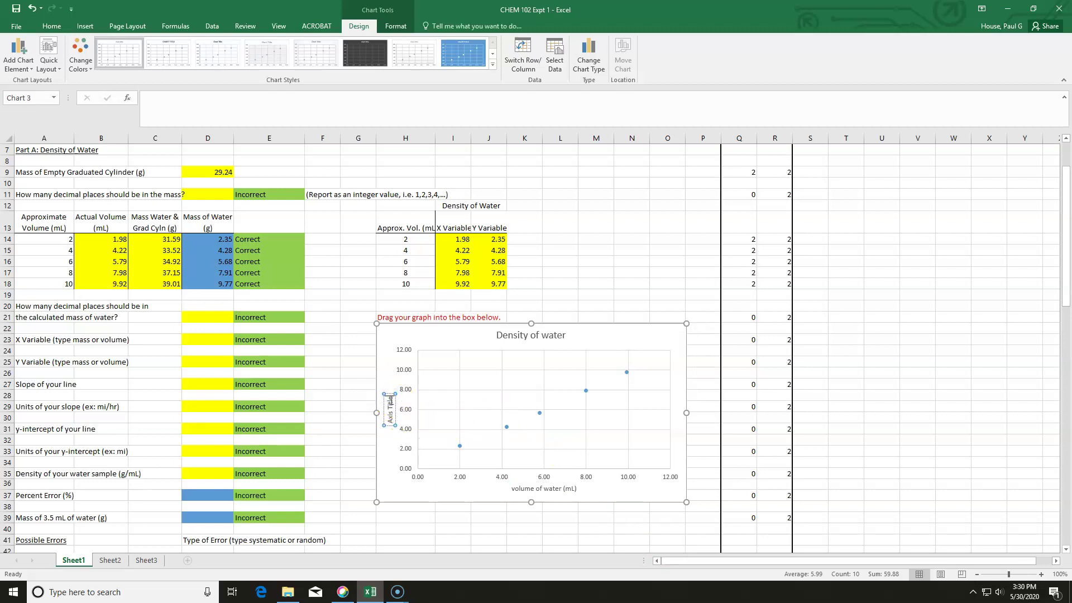
{"action": "key", "text": "BackSpace"}
{"action": "key", "text": "BackSpace"}
{"action": "key", "text": "BackSpace"}
{"action": "key", "text": "BackSpace"}
{"action": "key", "text": "BackSpace"}
{"action": "key", "text": "BackSpace"}
{"action": "key", "text": "BackSpace"}
{"action": "key", "text": "BackSpace"}
{"action": "key", "text": "BackSpace"}
{"action": "key", "text": "BackSpace"}
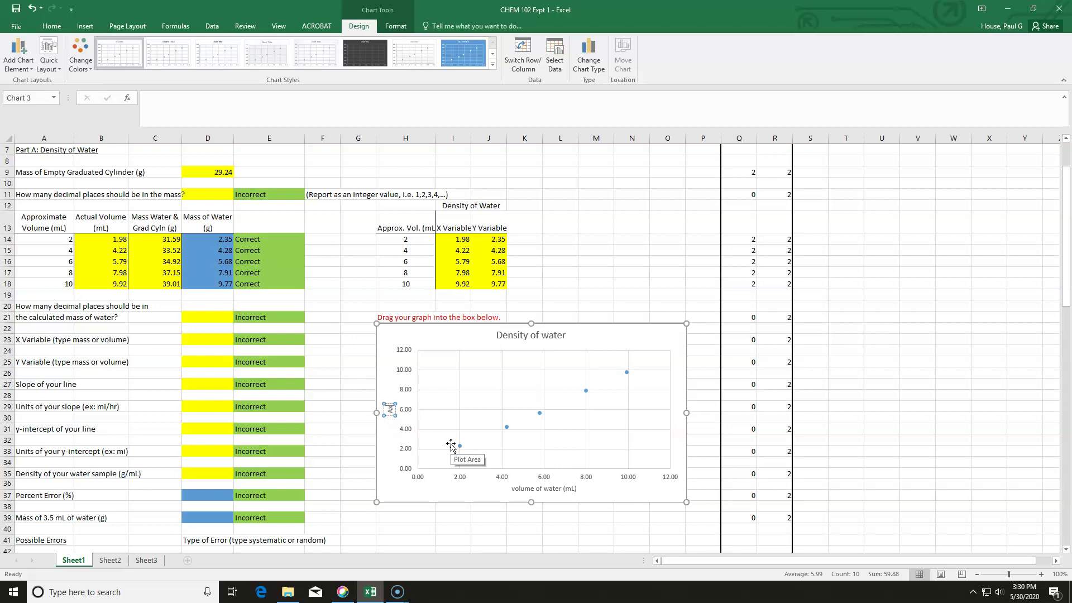
{"action": "key", "text": "BackSpace"}
{"action": "type", "text": "mass of water (g)"}
{"action": "left_click", "coordinate": [579, 519]}
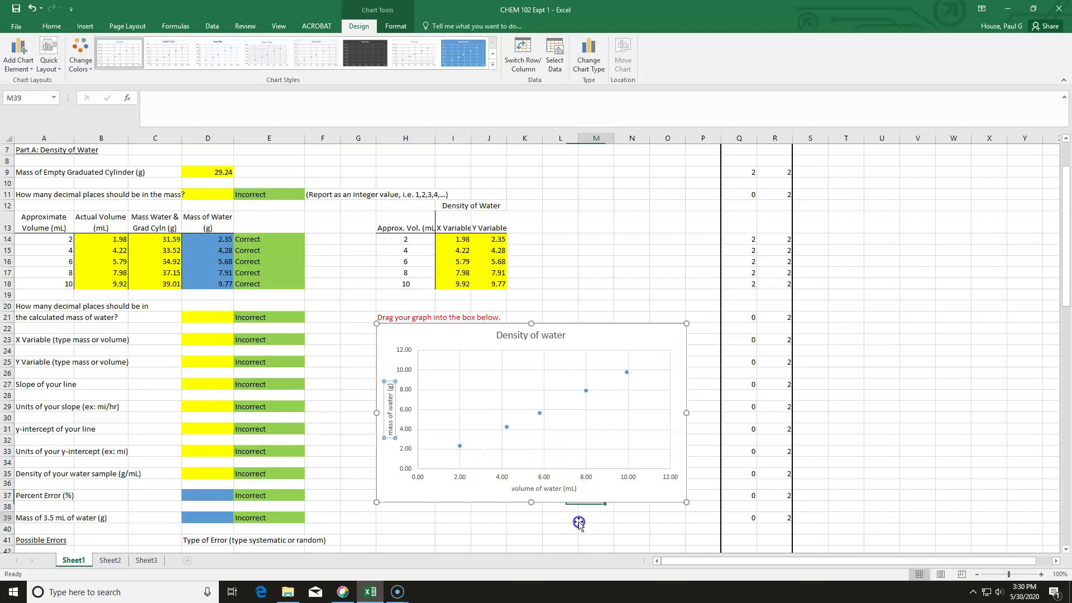
Add a linear trendline to the Density of water chart with its formatting options open.
{"action": "left_click", "coordinate": [645, 343]}
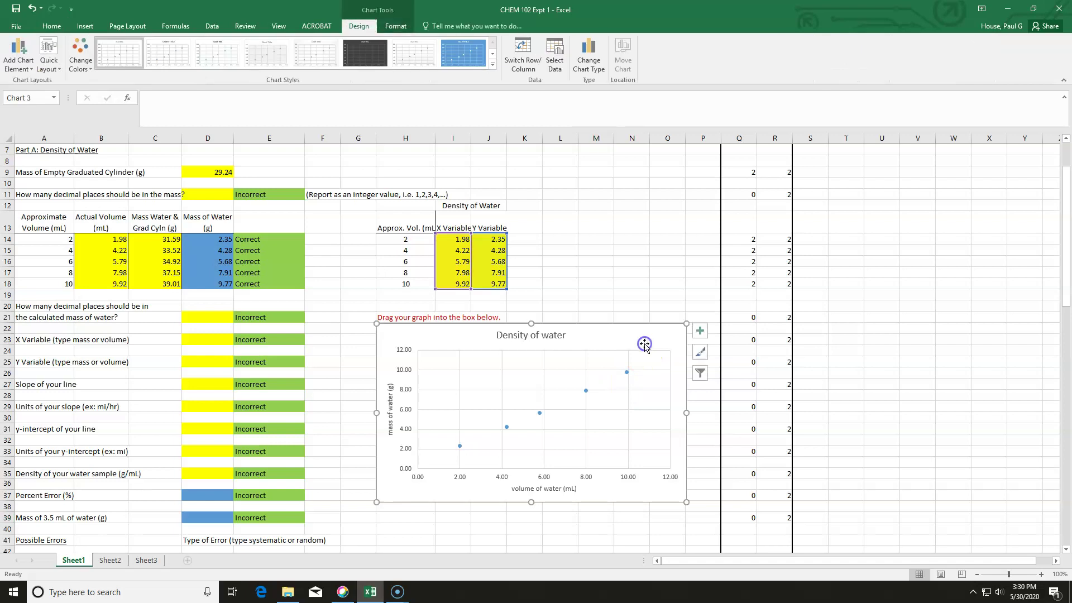
{"action": "left_click", "coordinate": [700, 335]}
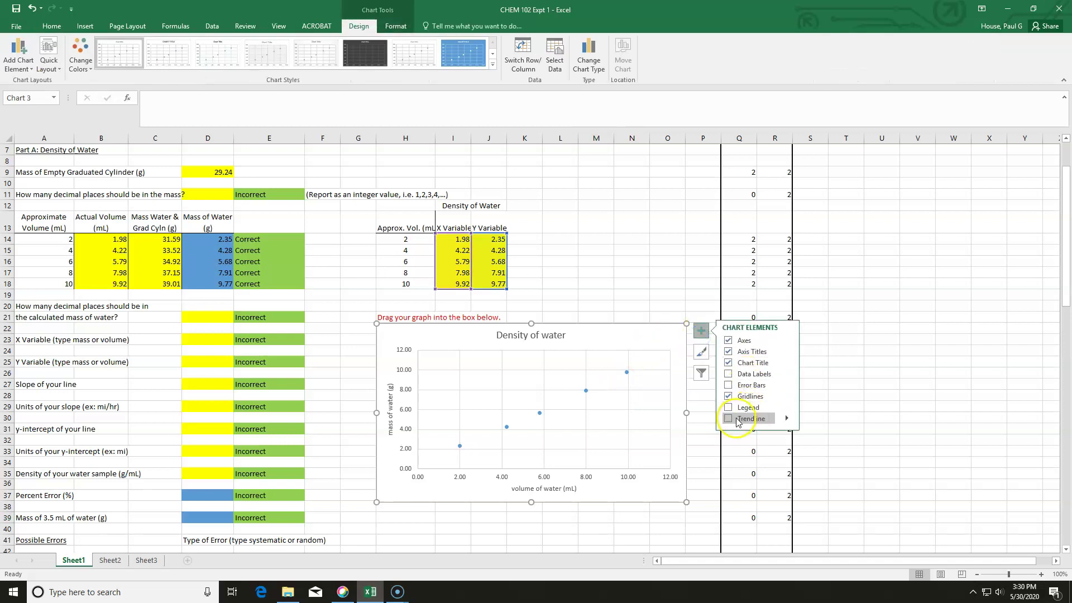
{"action": "left_click", "coordinate": [787, 419]}
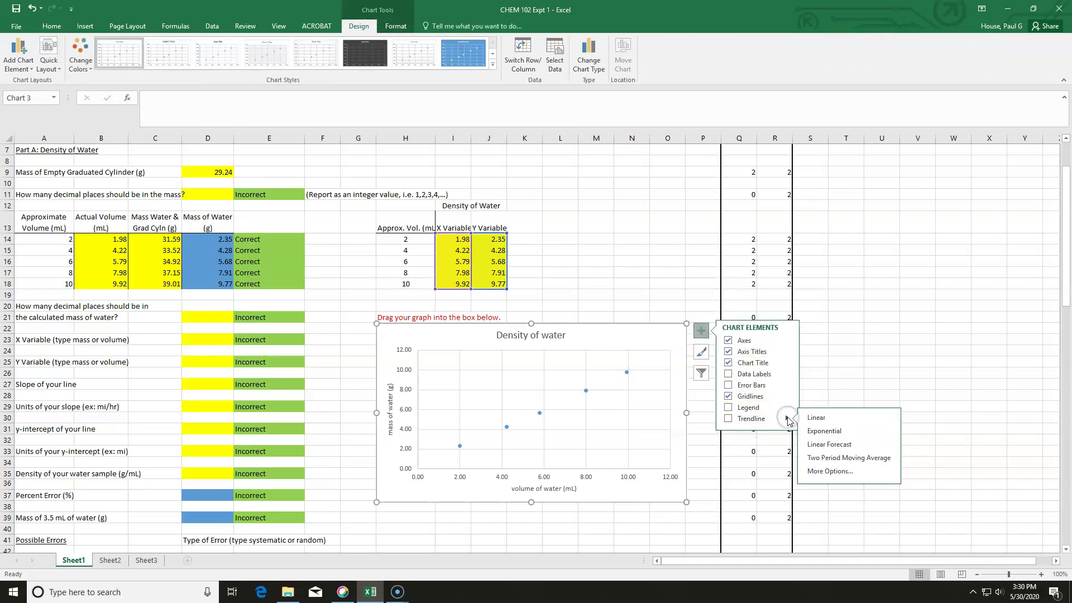
{"action": "left_click", "coordinate": [814, 472]}
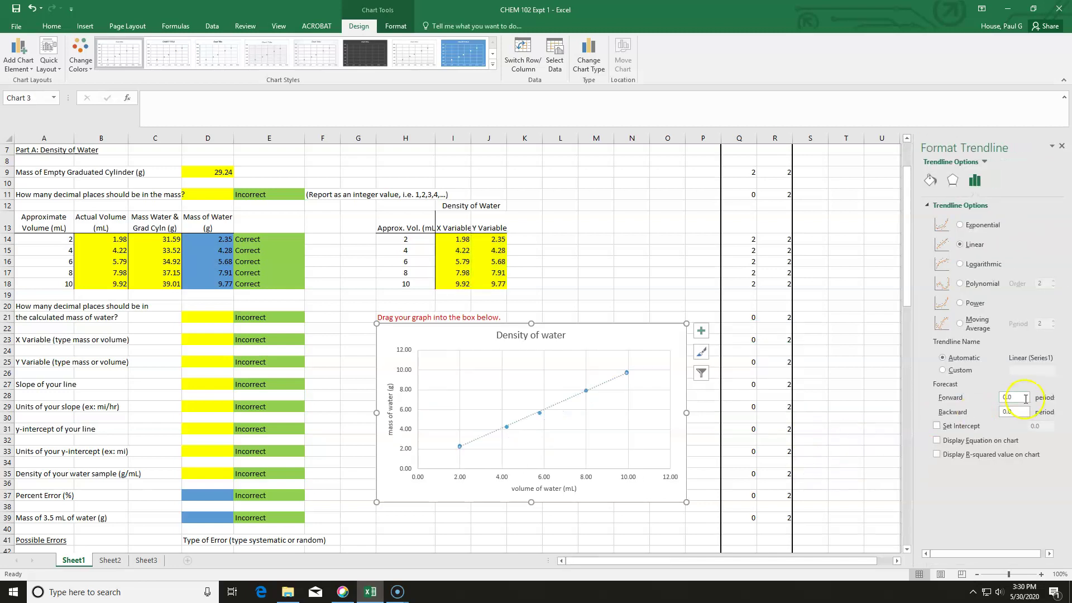
Display the trendline's equation and R-squared value on the chart and move their label clear of the line.
{"action": "left_click", "coordinate": [938, 441]}
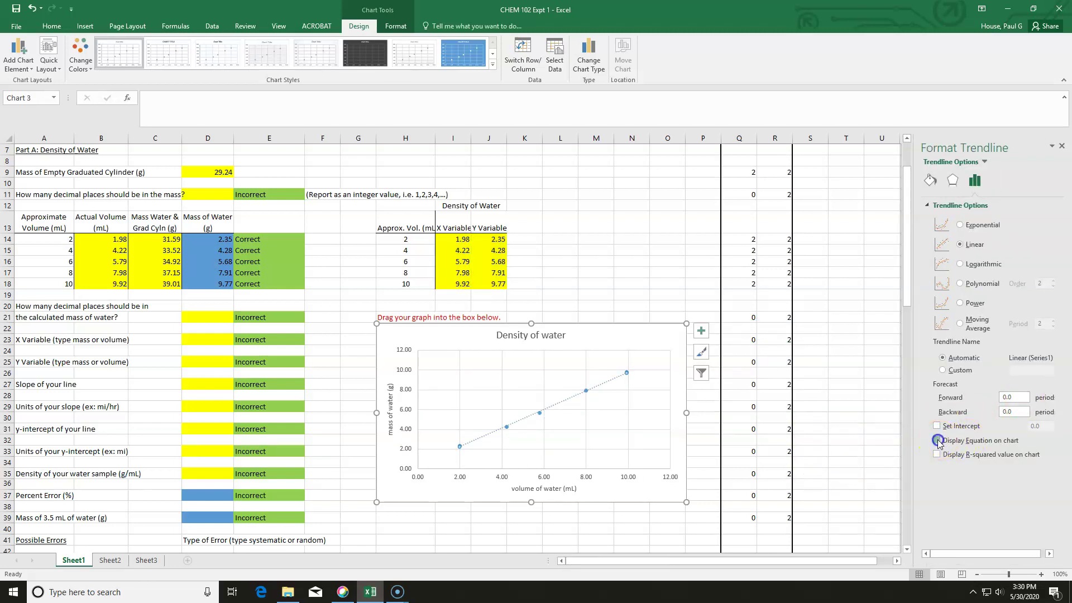
{"action": "left_click", "coordinate": [937, 455]}
{"action": "left_click_drag", "start_coordinate": [594, 374], "coordinate": [548, 367]}
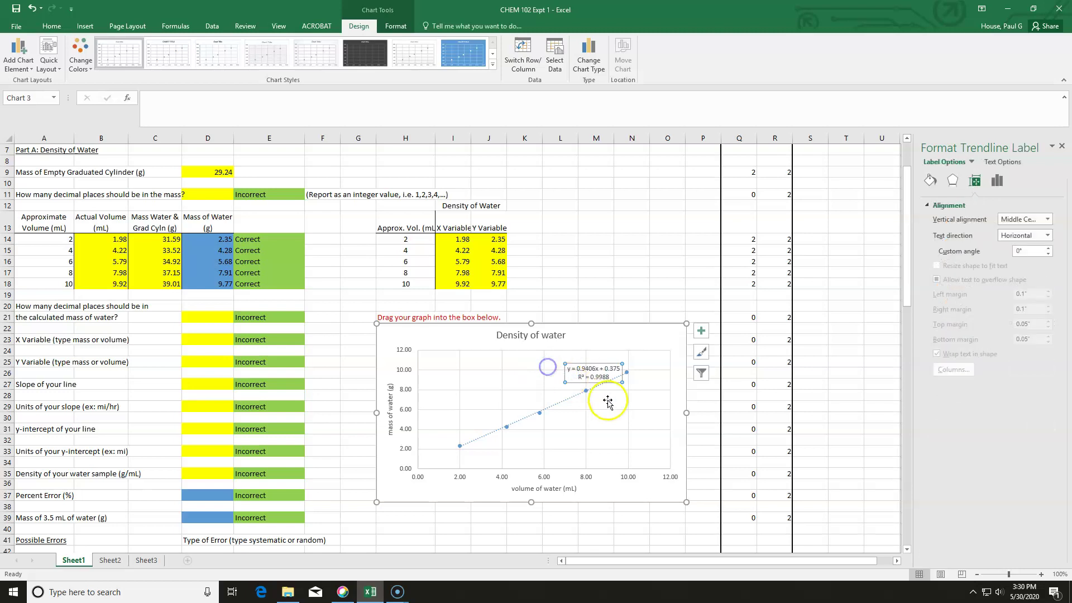
{"action": "left_click", "coordinate": [635, 285]}
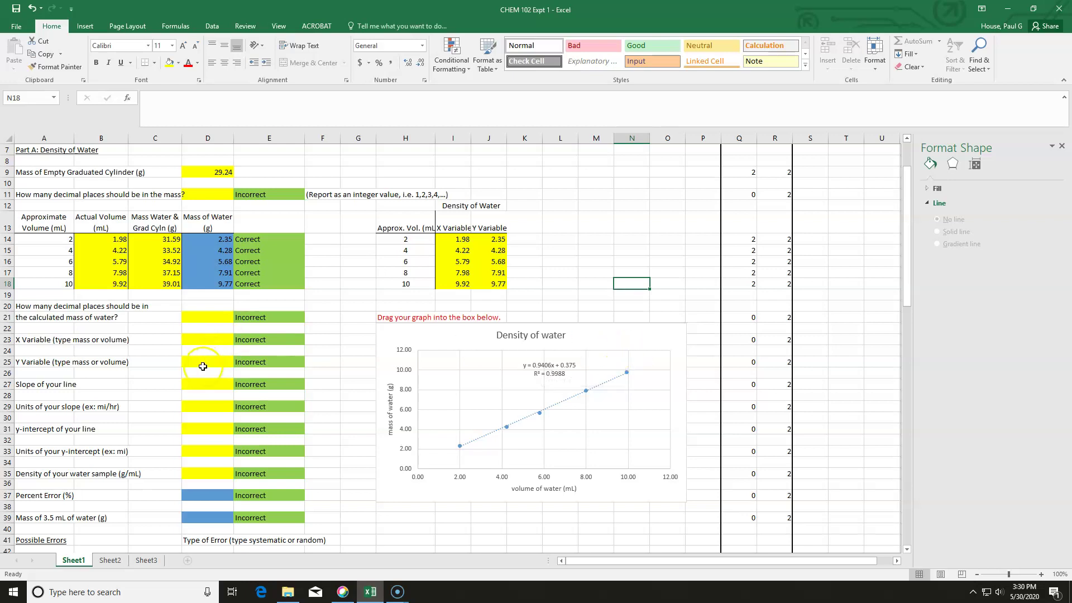
Enter 0.9406 as the slope of the line in D27 and g/mL as its units in D29.
{"action": "left_click", "coordinate": [198, 385]}
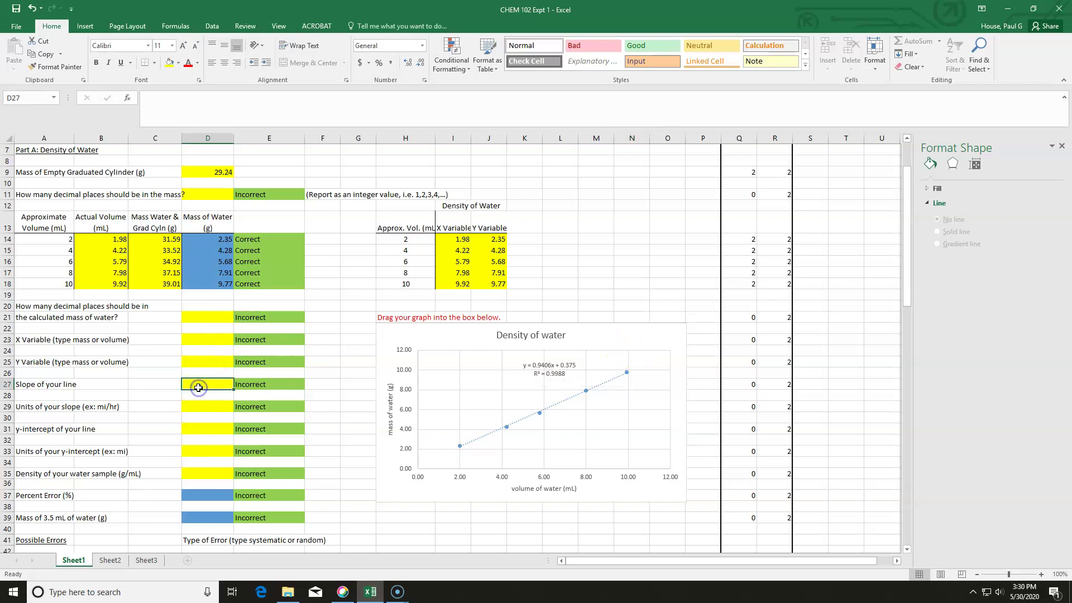
{"action": "type", "text": "0.9"}
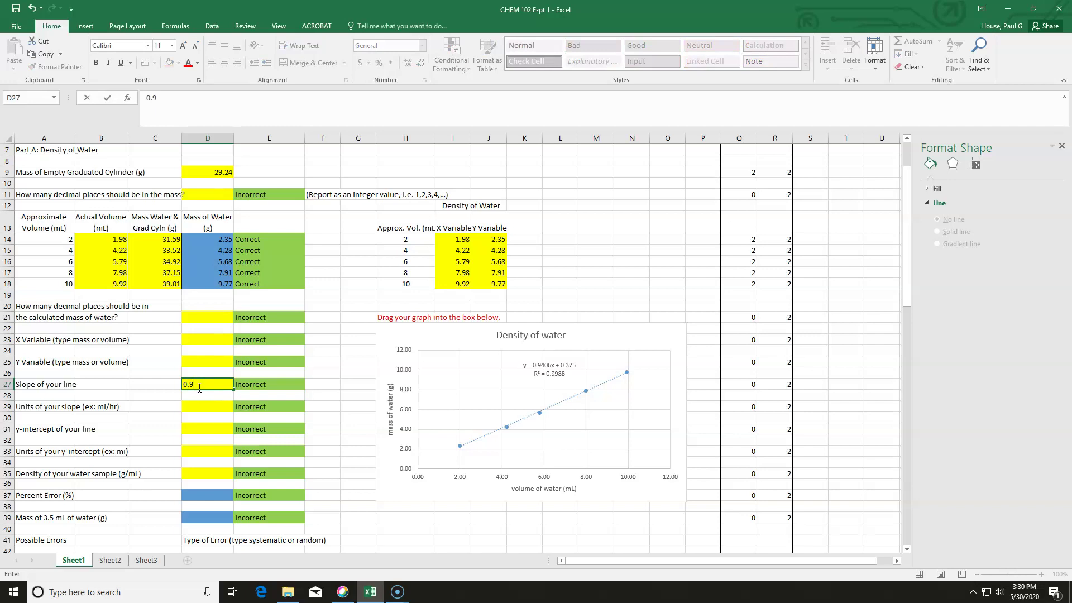
{"action": "type", "text": "406"}
{"action": "key", "text": "Return"}
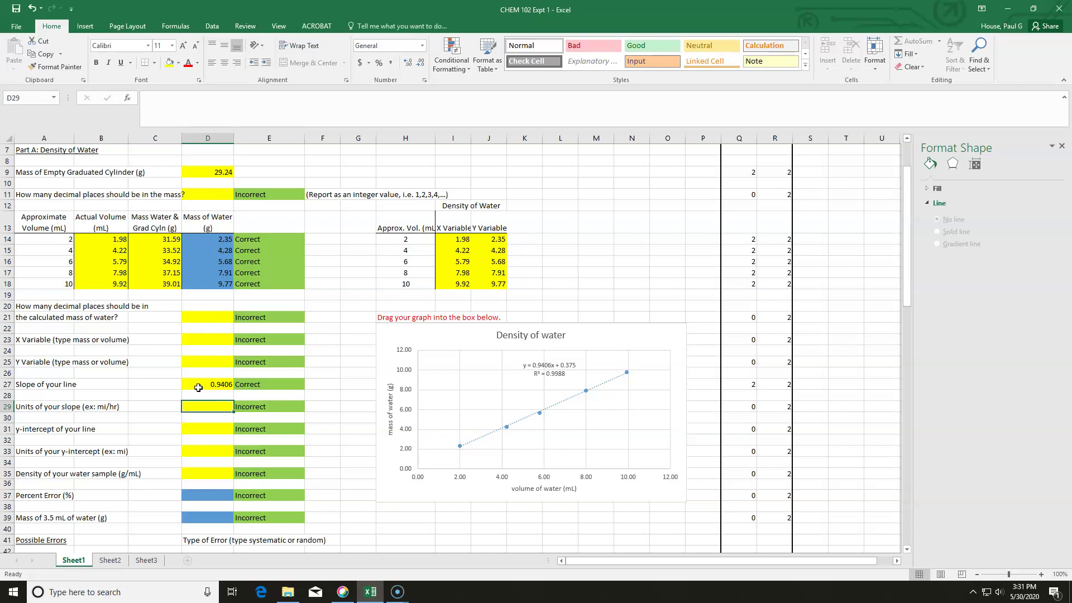
{"action": "type", "text": "g/mL"}
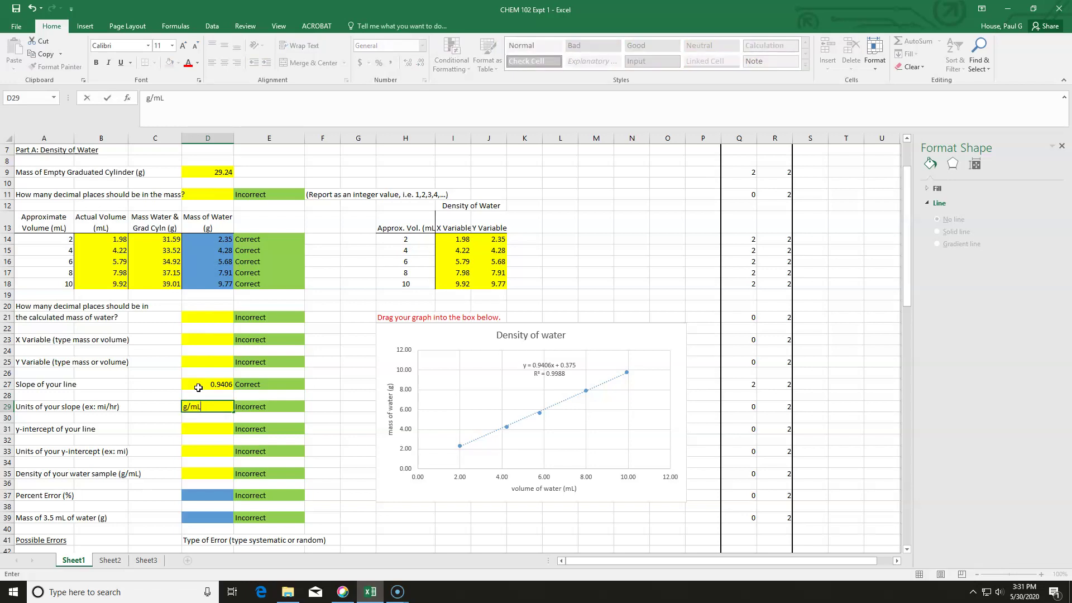
{"action": "key", "text": "Return"}
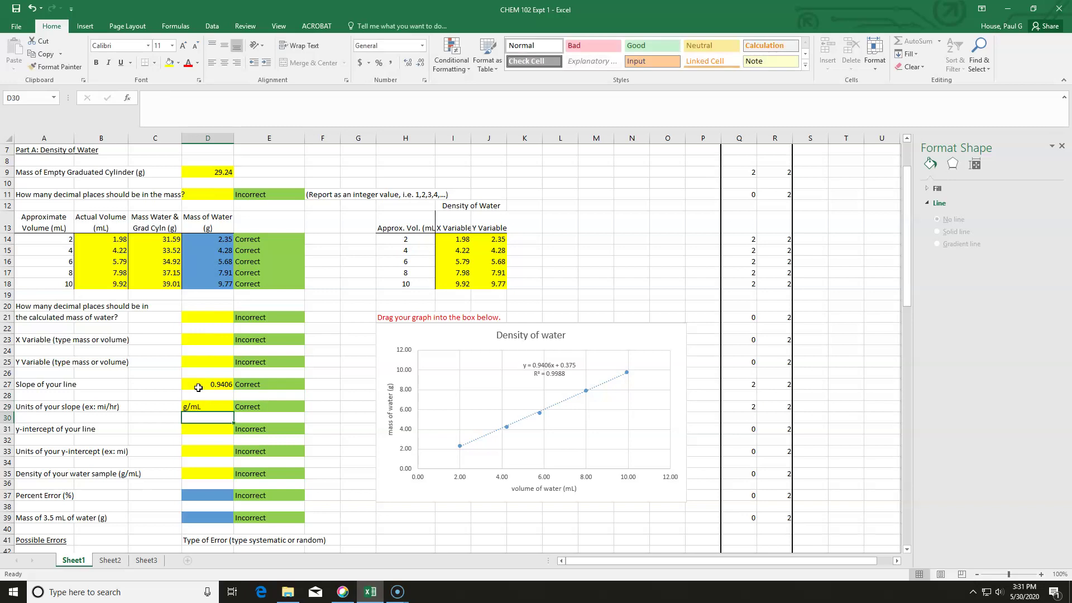
Enter 0.375 as the y-intercept in D31 and g as its units in D33.
{"action": "key", "text": "Return"}
{"action": "type", "text": "0.375"}
{"action": "key", "text": "Return"}
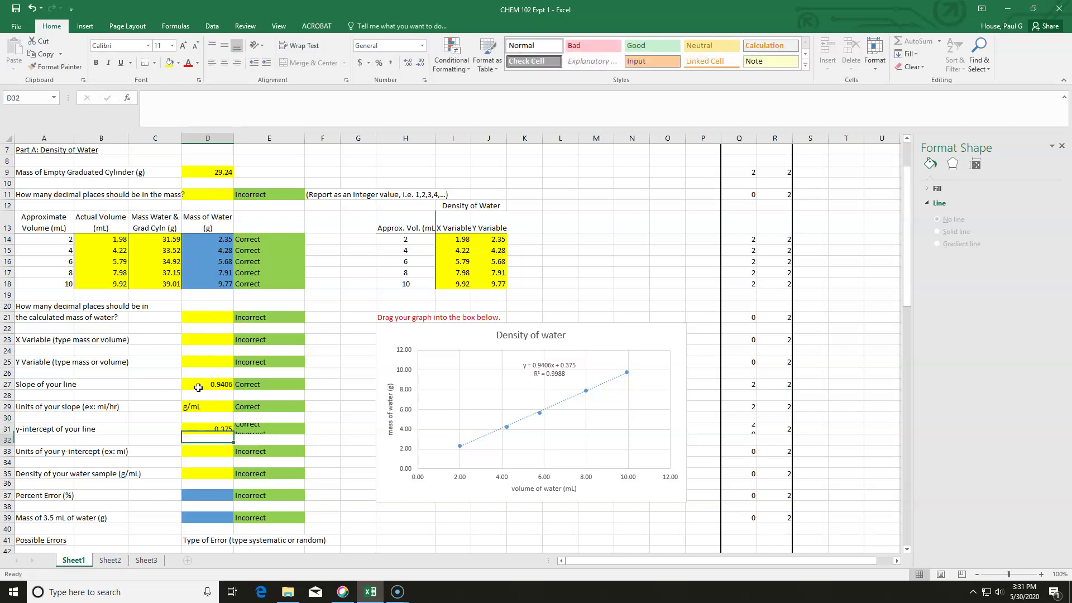
{"action": "key", "text": "Return"}
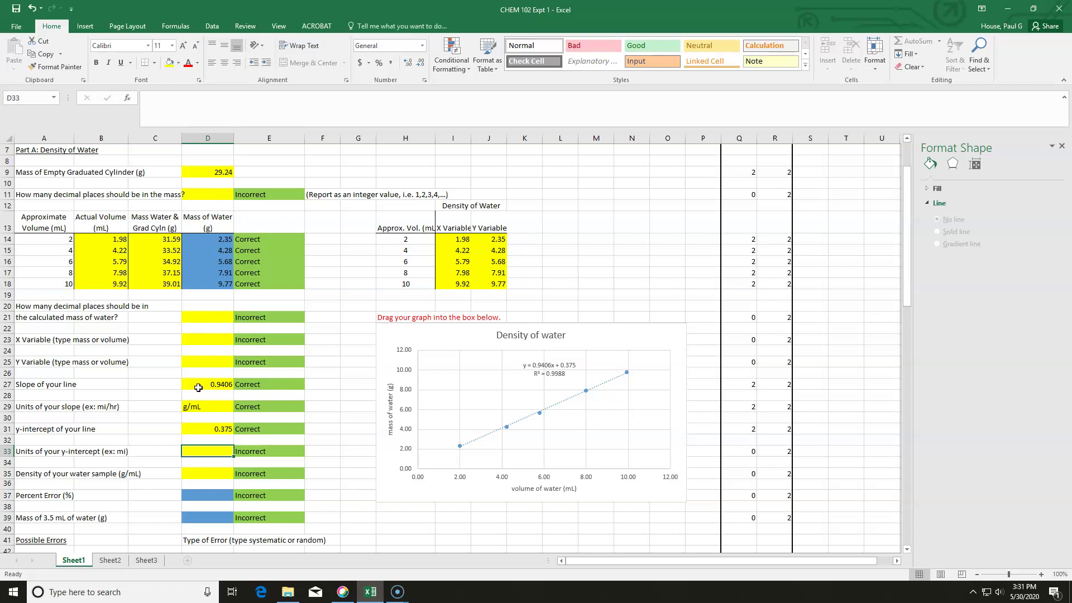
{"action": "type", "text": "g"}
{"action": "key", "text": "Return"}
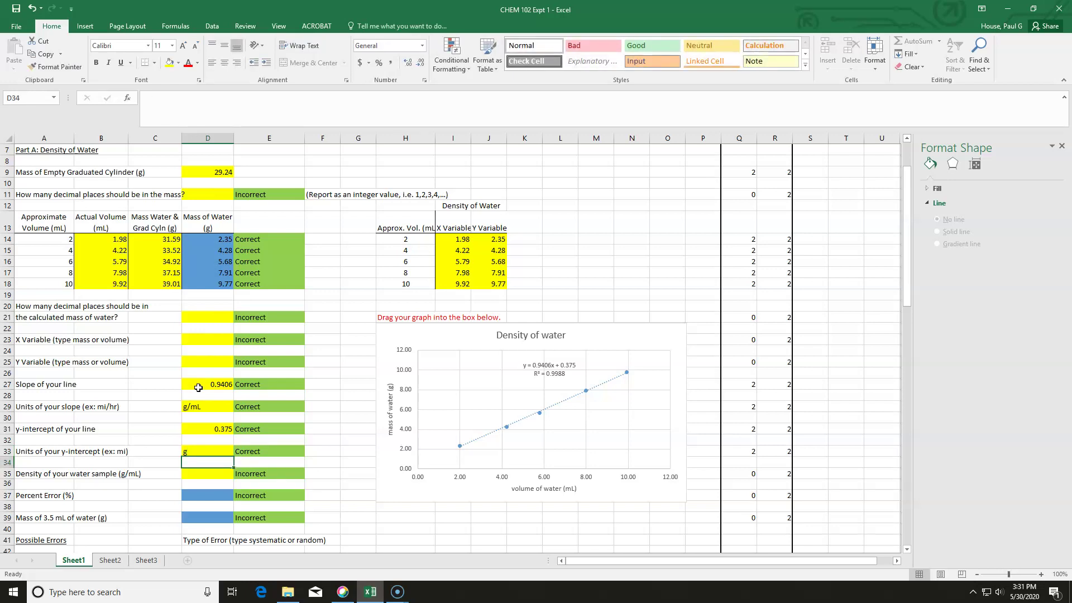
Enter 0.9406 as the density of the water sample in D35.
{"action": "left_click", "coordinate": [199, 475]}
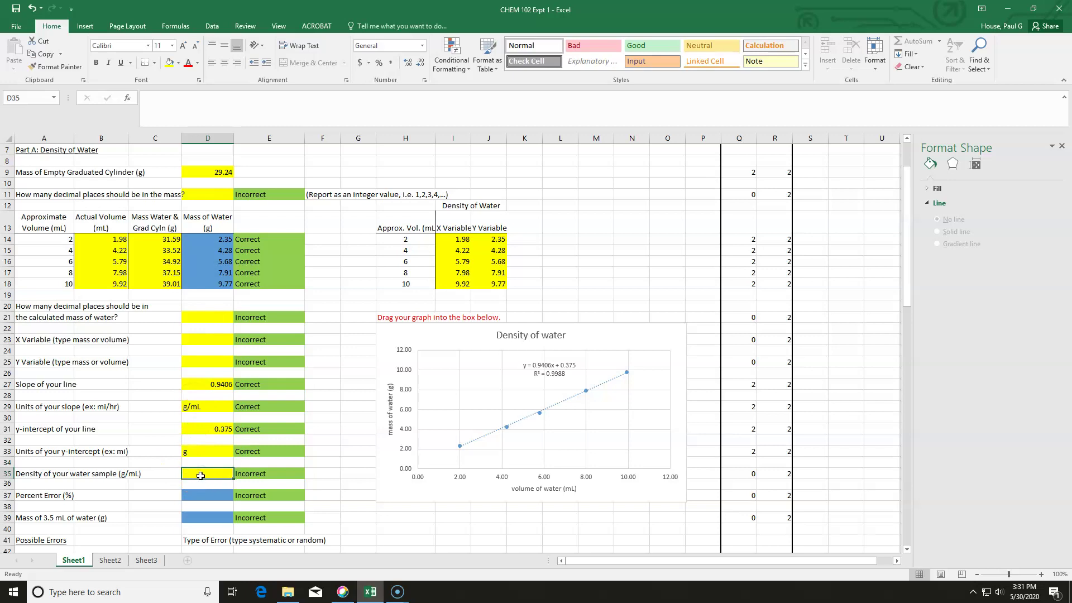
{"action": "type", "text": "0.9406"}
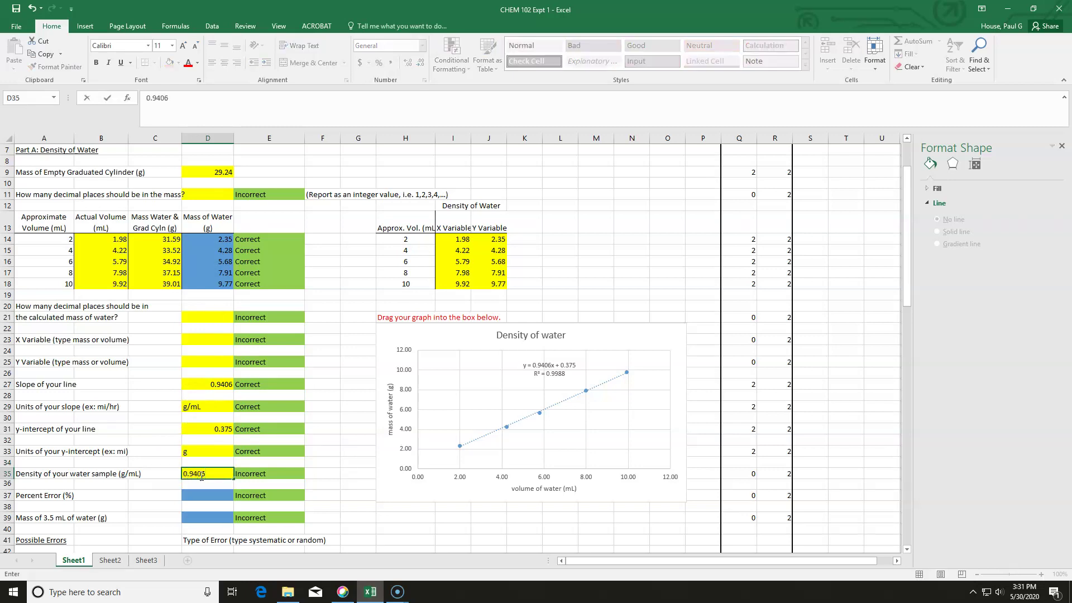
{"action": "key", "text": "Return"}
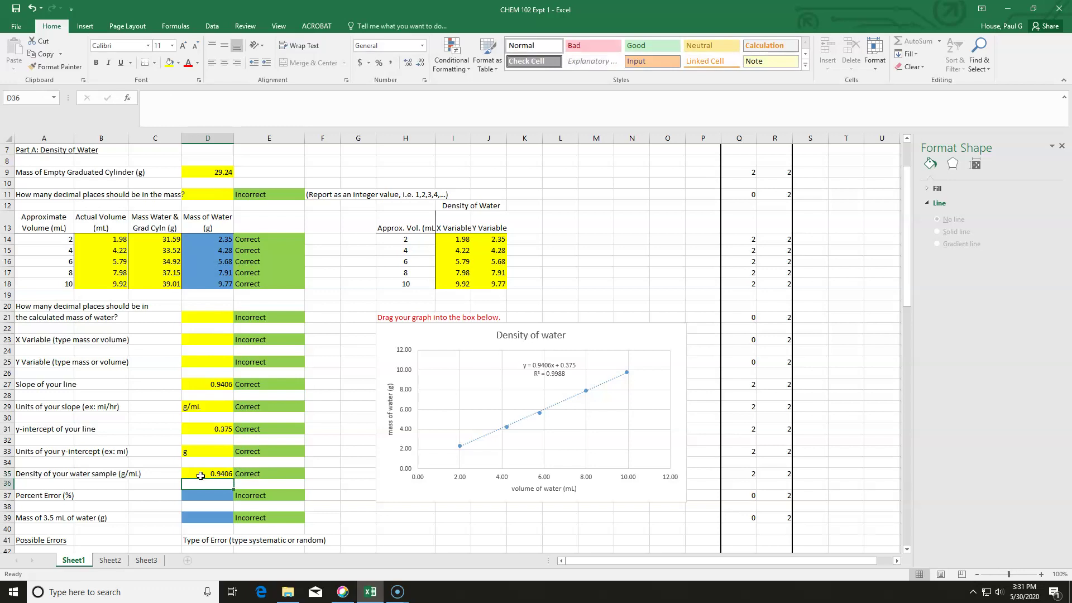
Calculate the percent error in D37 with the formula =((0.9406-1.00)/1.00)*100.
{"action": "scroll", "coordinate": [201, 475], "scroll_direction": "down", "scroll_amount": 1}
{"action": "left_click", "coordinate": [199, 462]}
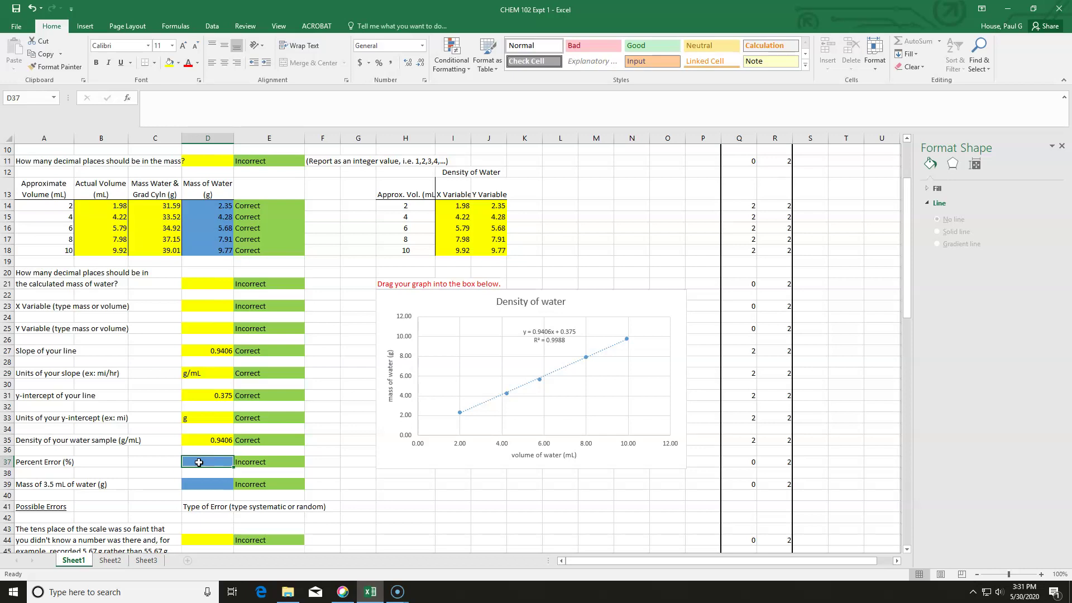
{"action": "type", "text": "="}
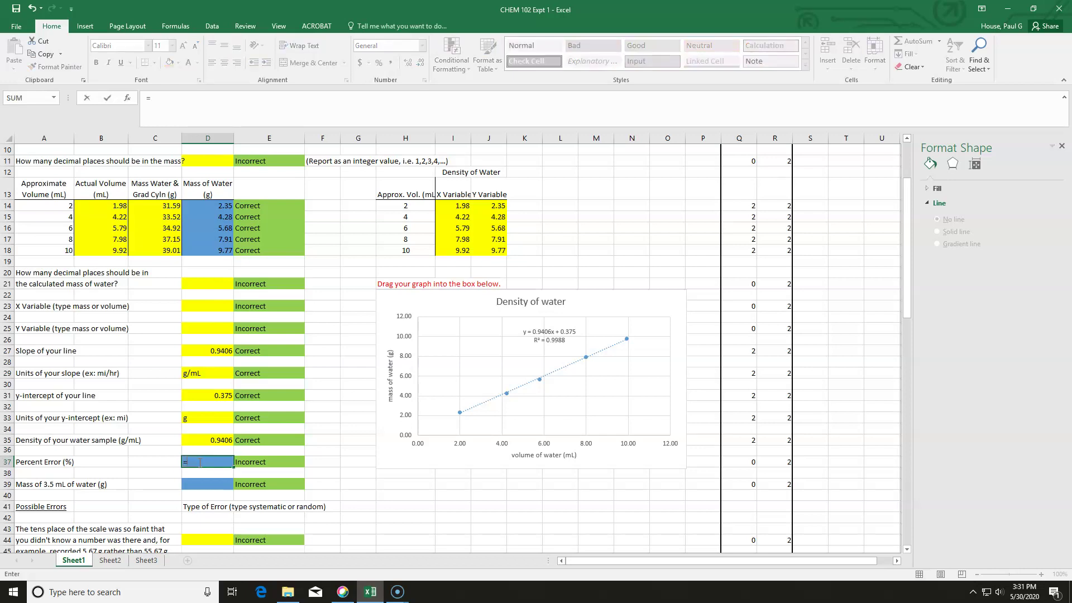
{"action": "type", "text": "(0.9406-1."}
{"action": "type", "text": "00"}
{"action": "type", "text": "/1.00"}
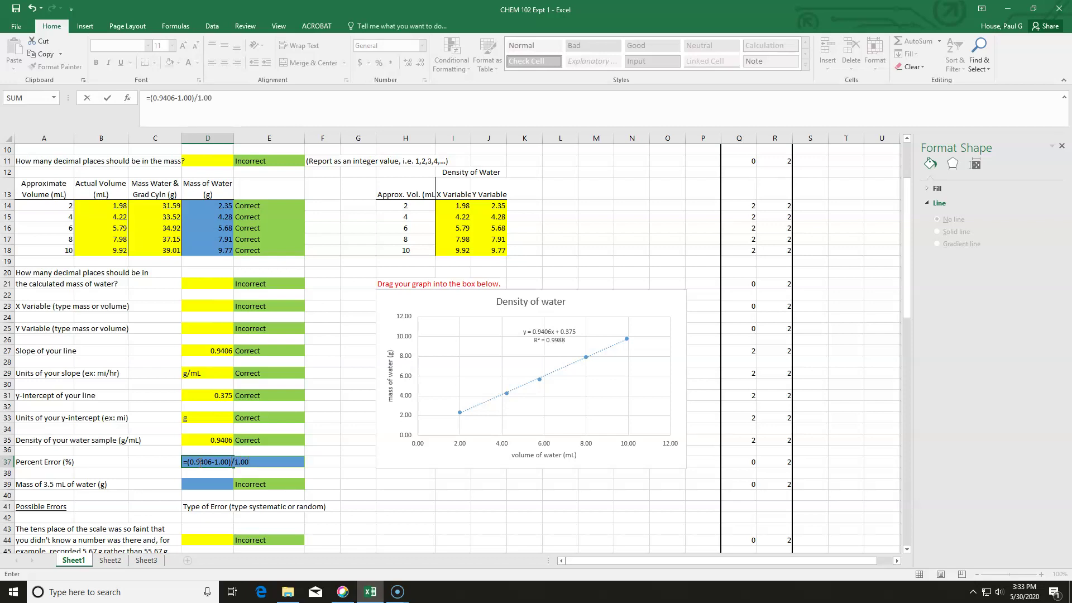
{"action": "left_click", "coordinate": [149, 96]}
{"action": "type", "text": "("}
{"action": "left_click", "coordinate": [217, 98]}
{"action": "type", "text": ")"}
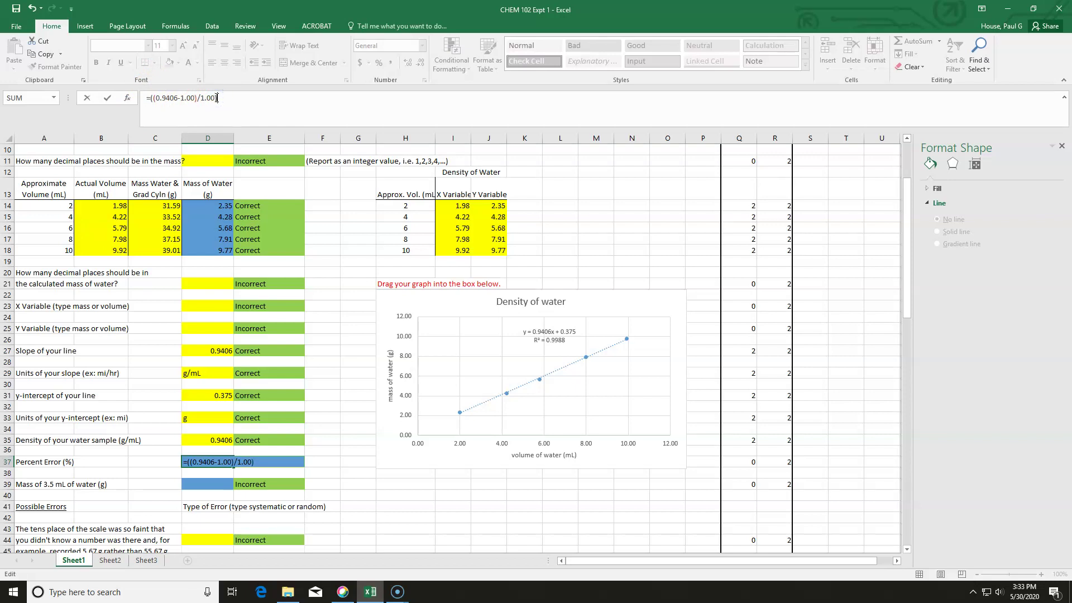
{"action": "type", "text": "*100"}
{"action": "key", "text": "Return"}
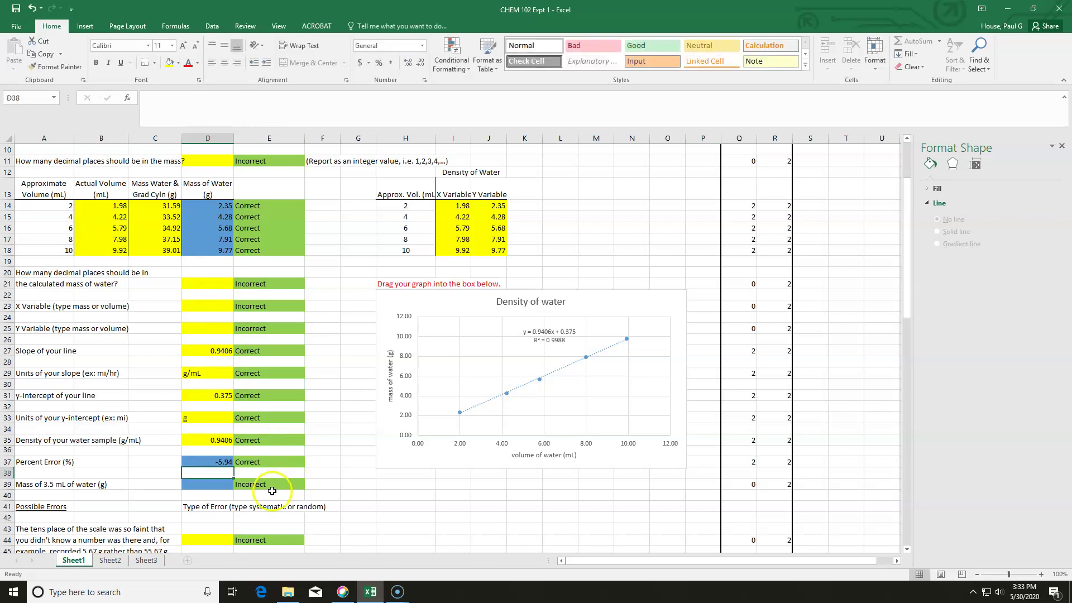
Look over the Possible Errors questions and the Part C: ID Unknown Liquid section further down the sheet.
{"action": "scroll", "coordinate": [208, 497], "scroll_direction": "down", "scroll_amount": 2}
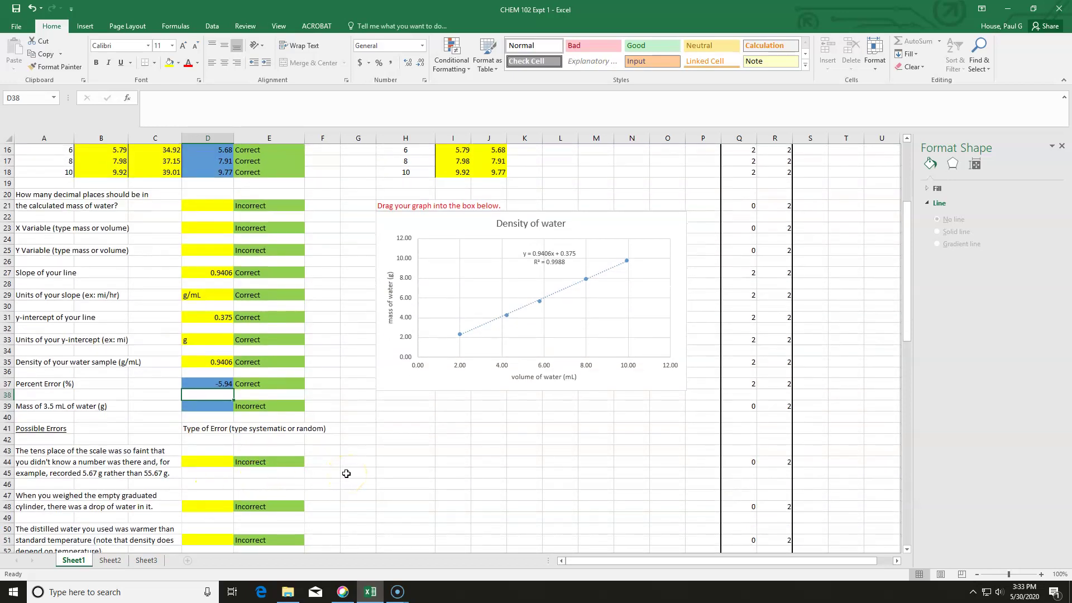
{"action": "scroll", "coordinate": [347, 474], "scroll_direction": "down", "scroll_amount": 8}
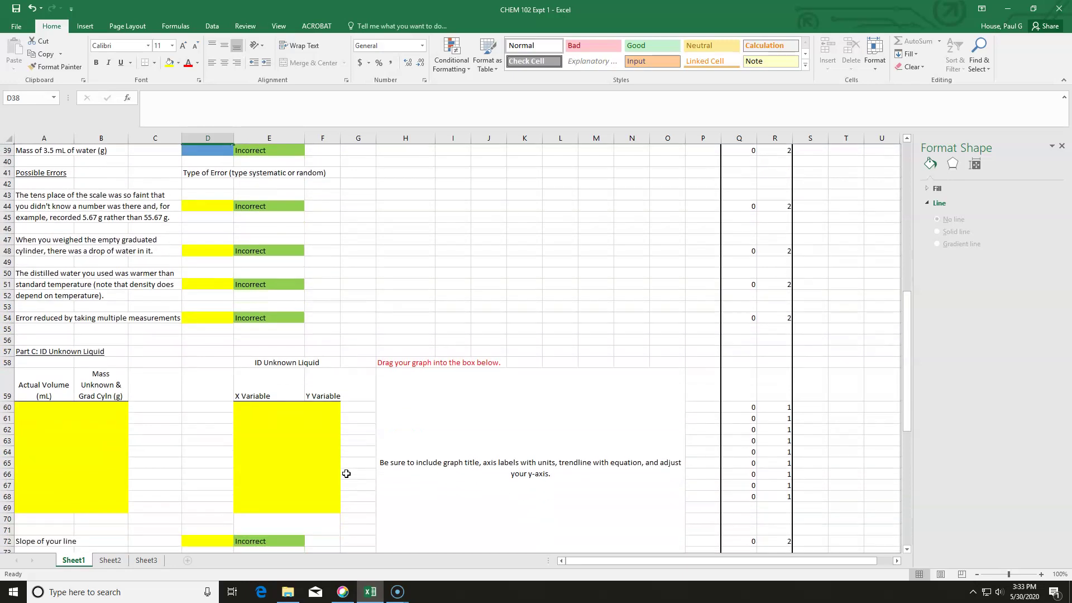